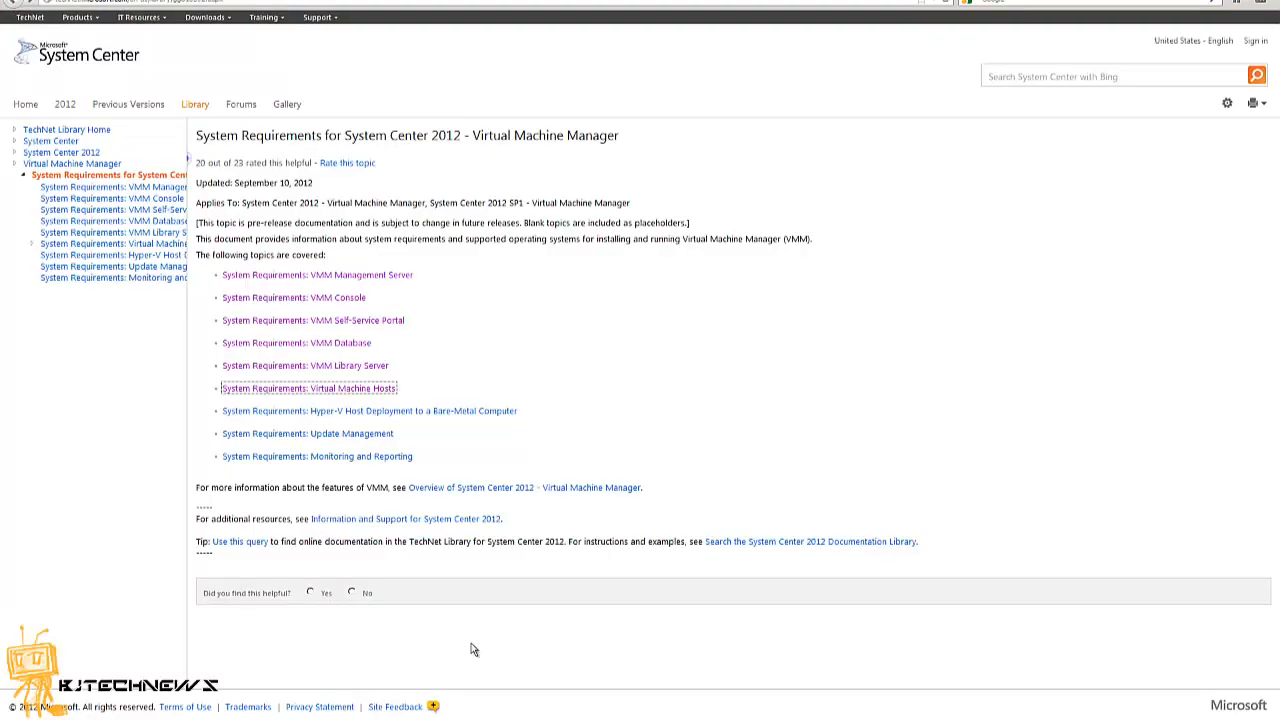
Review the hardware requirements on the VMM Management Server page for managing up to and more than 150 hosts
click(333, 4)
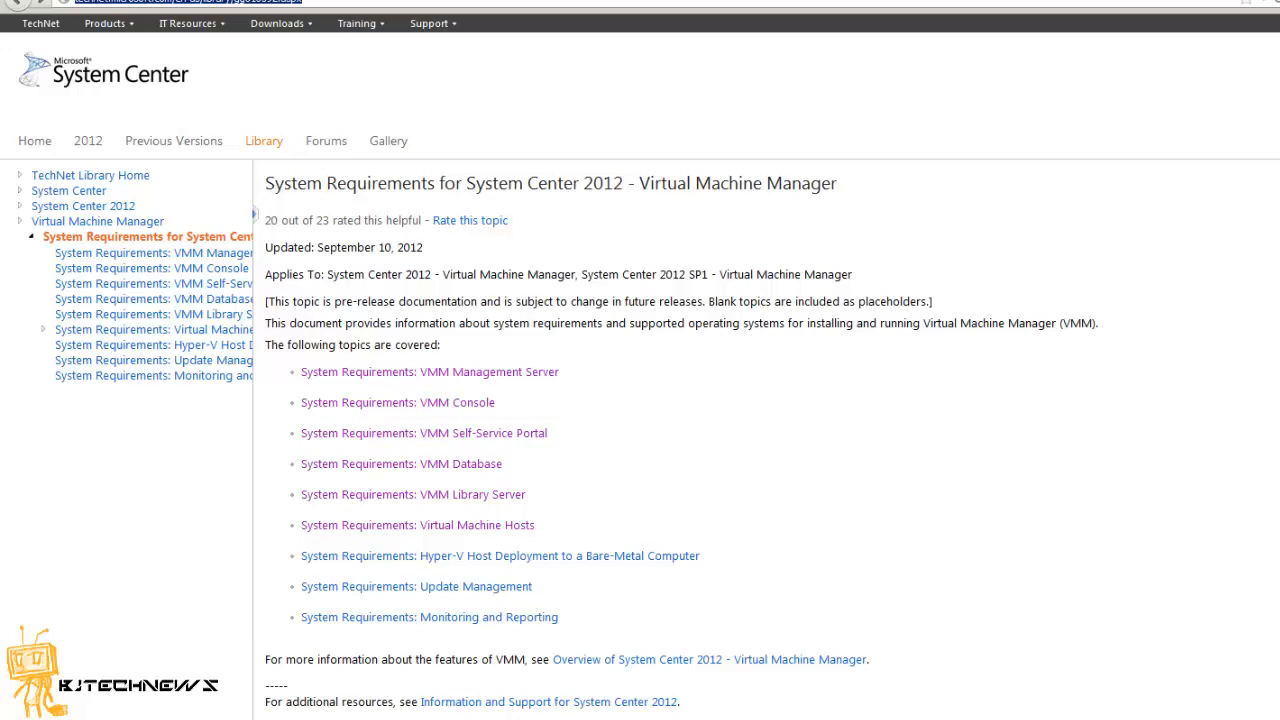
key(ctrl+Tab)
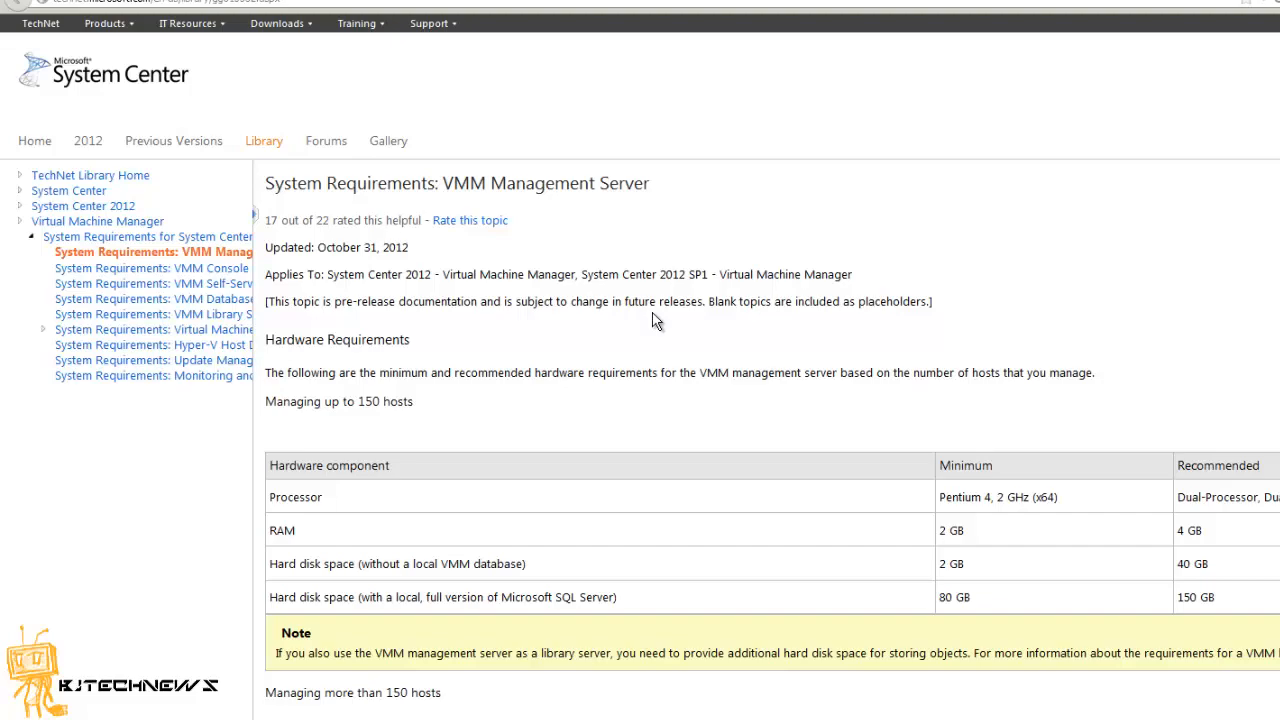
scroll(455, 425, down, 3)
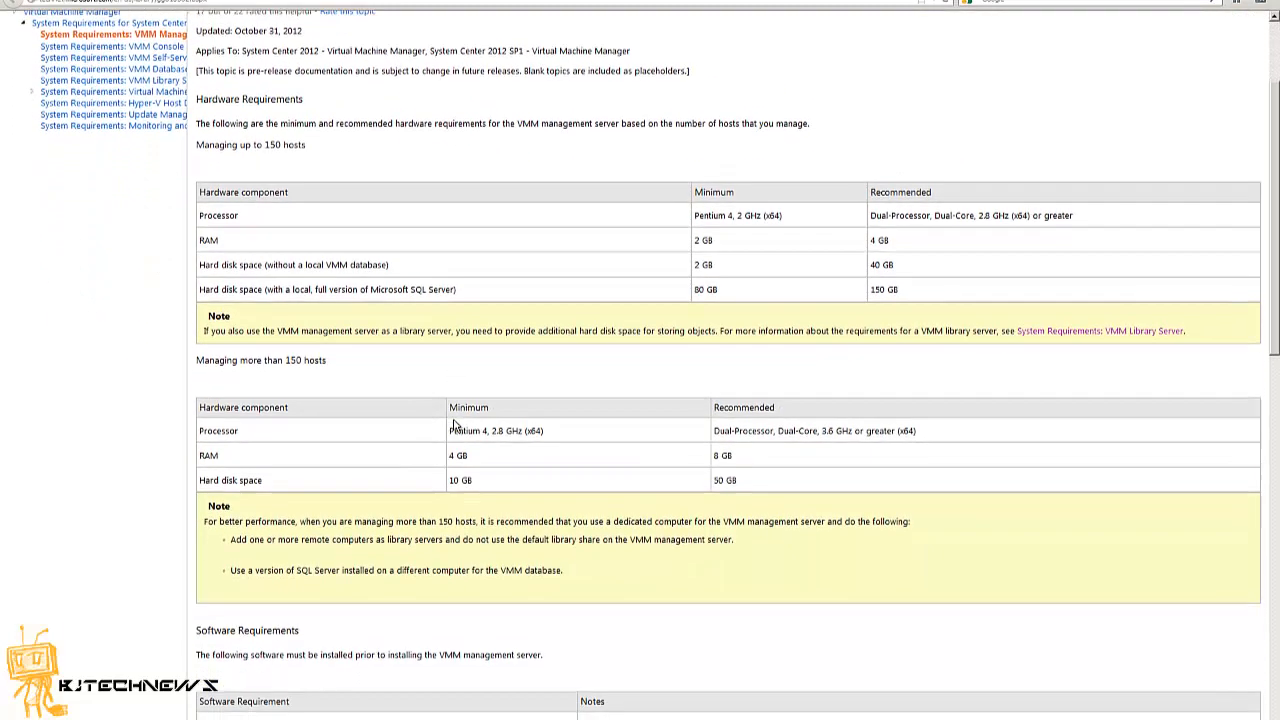
scroll(455, 425, down, 1)
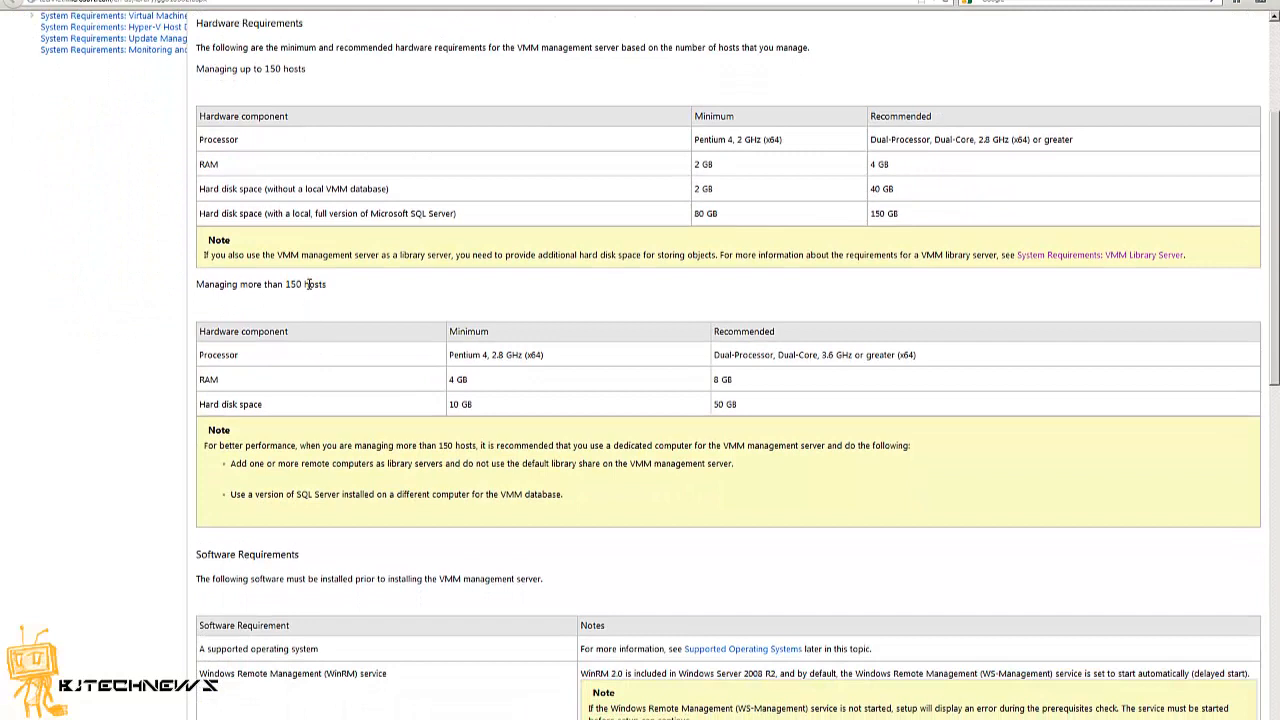
drag(330, 288, 284, 286)
drag(316, 68, 262, 68)
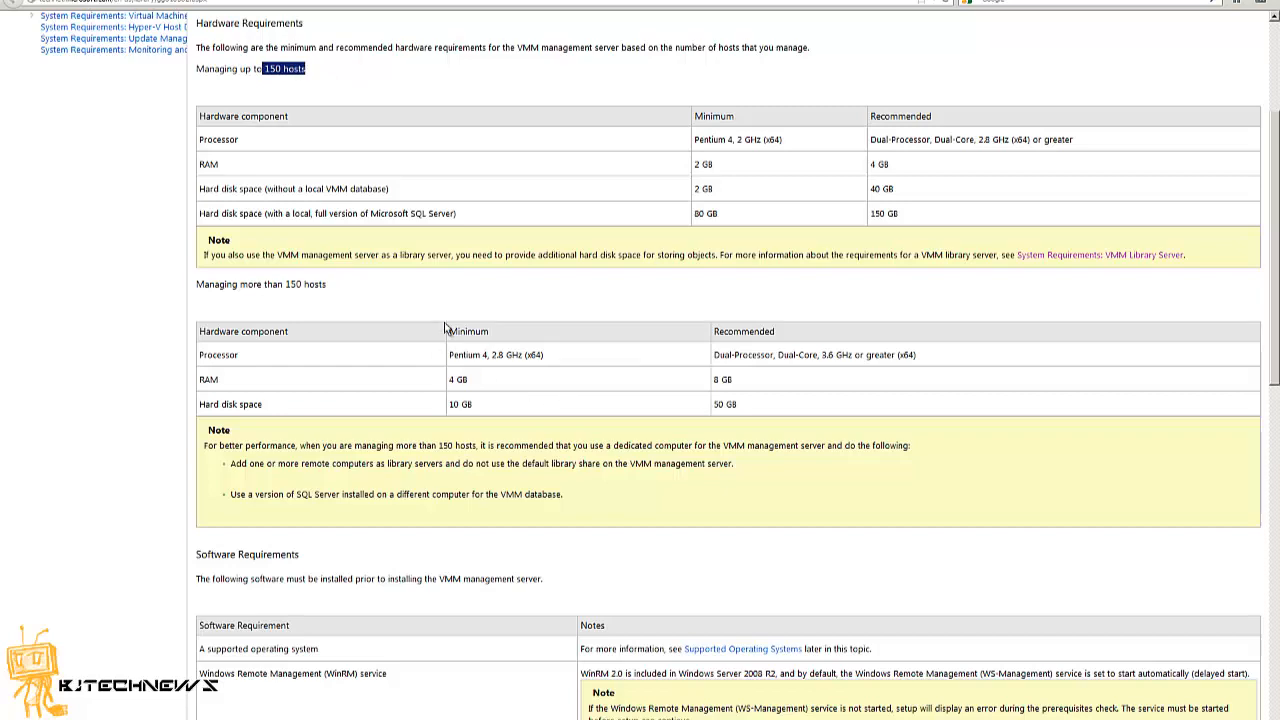
Examine the VMM management server's software requirements, supported operating systems and additional information
scroll(445, 328, down, 3)
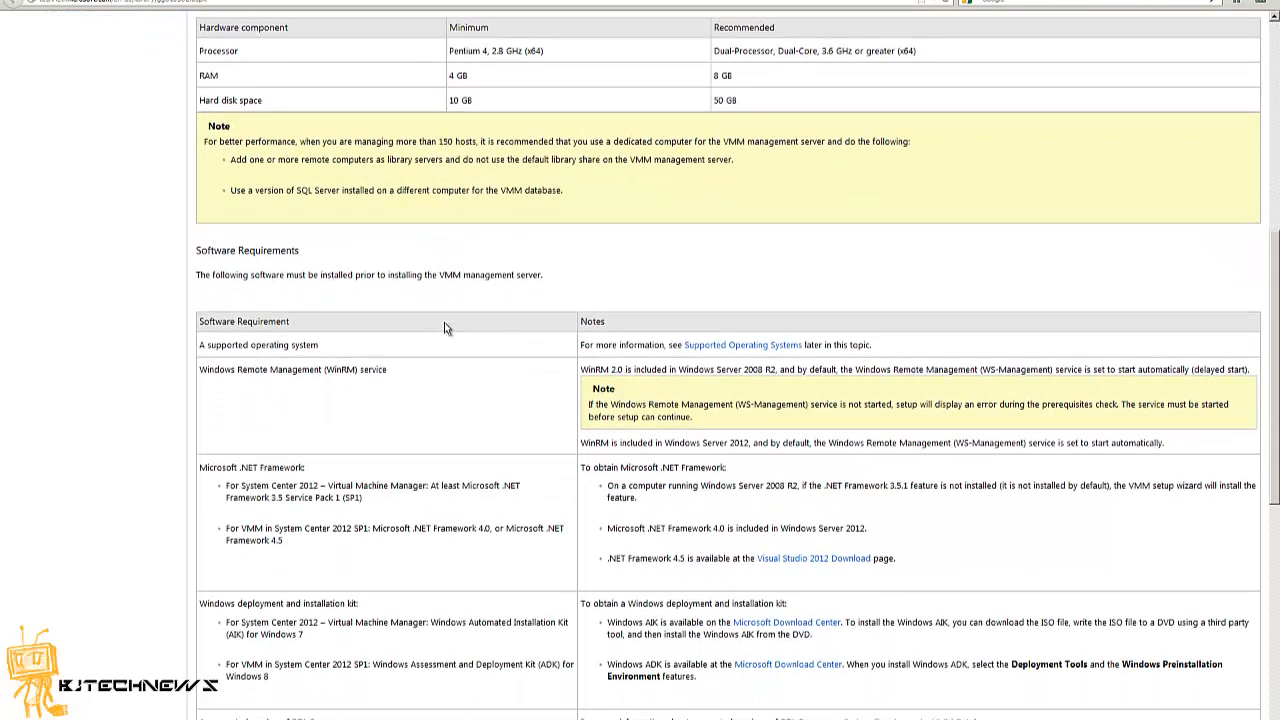
scroll(445, 328, down, 2)
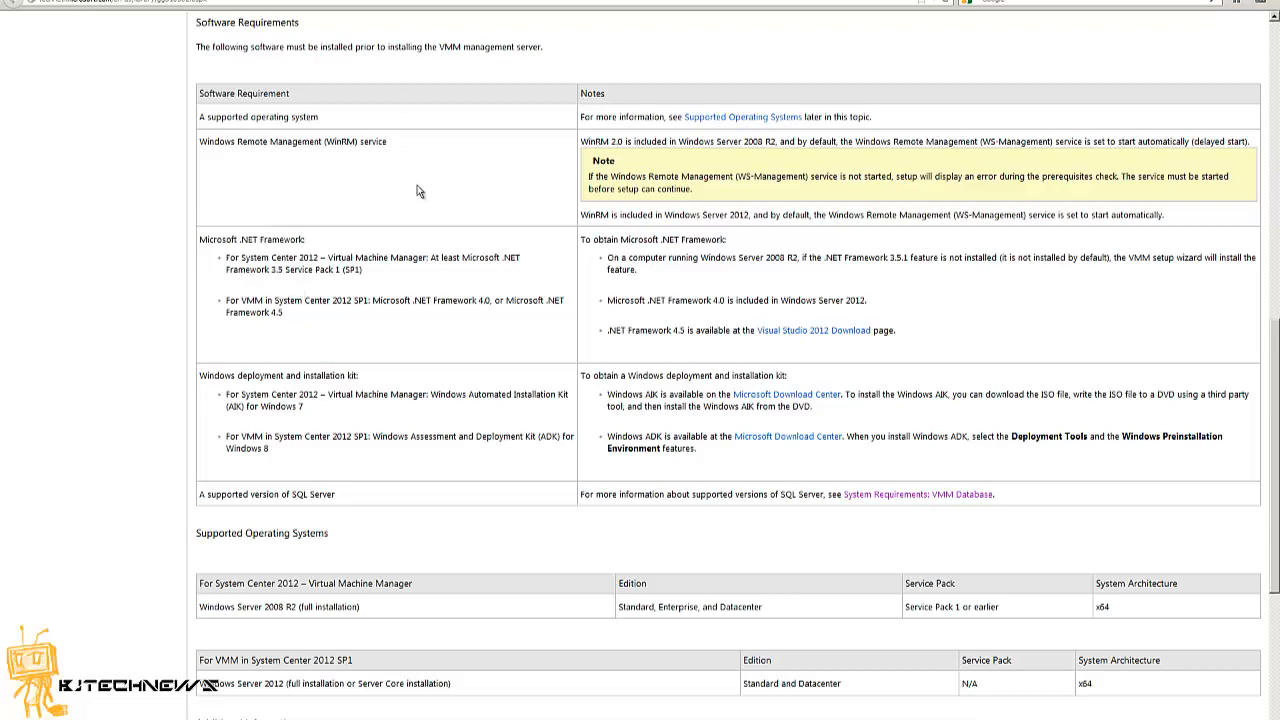
scroll(415, 200, down, 4)
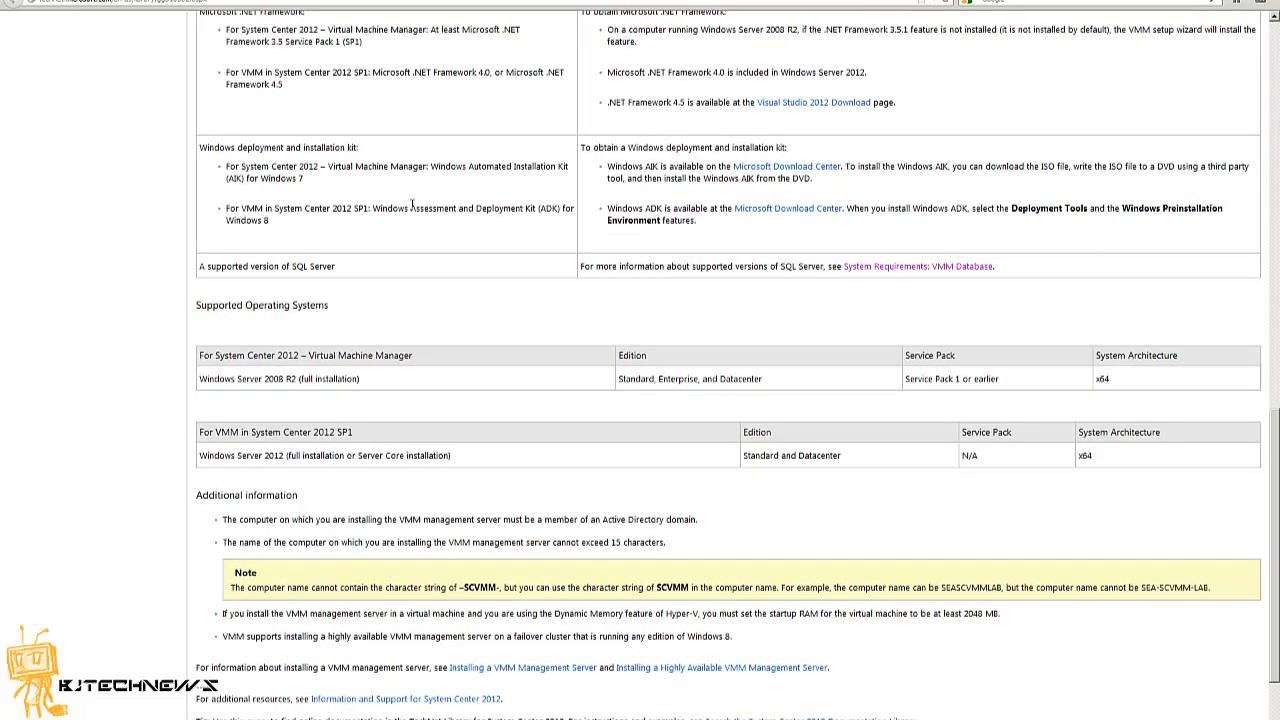
scroll(411, 204, down, 3)
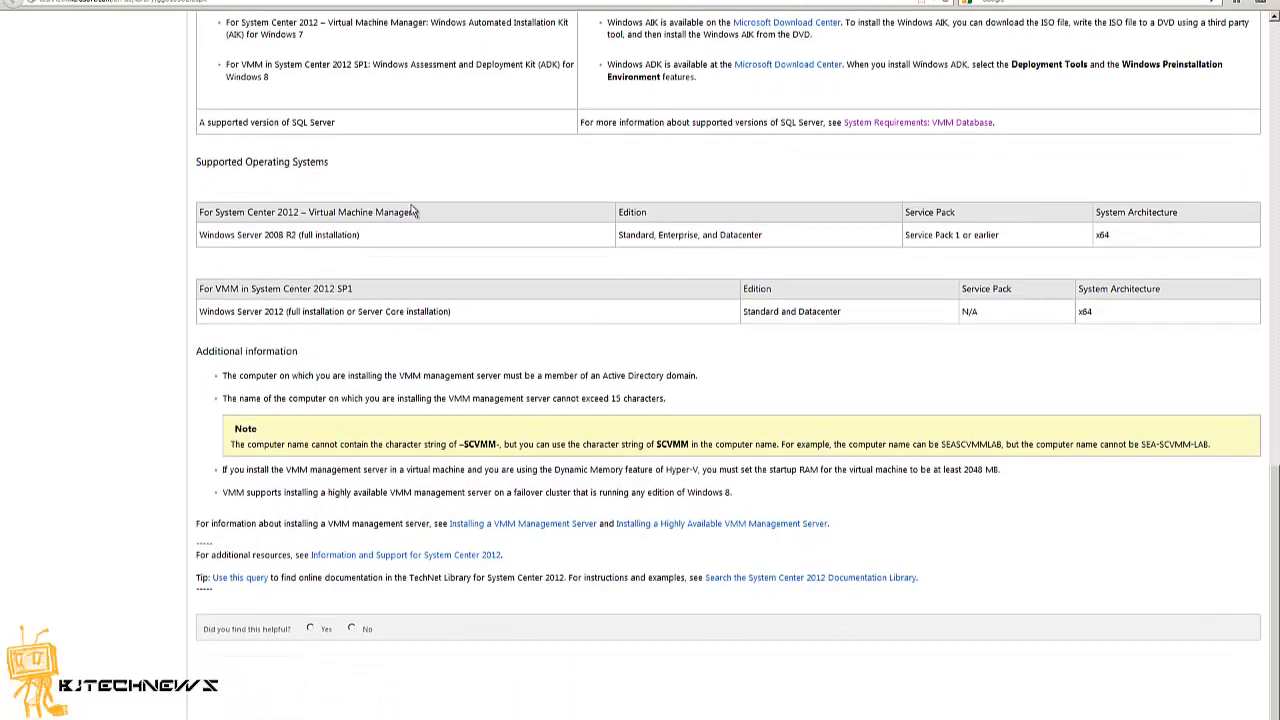
scroll(411, 210, up, 9)
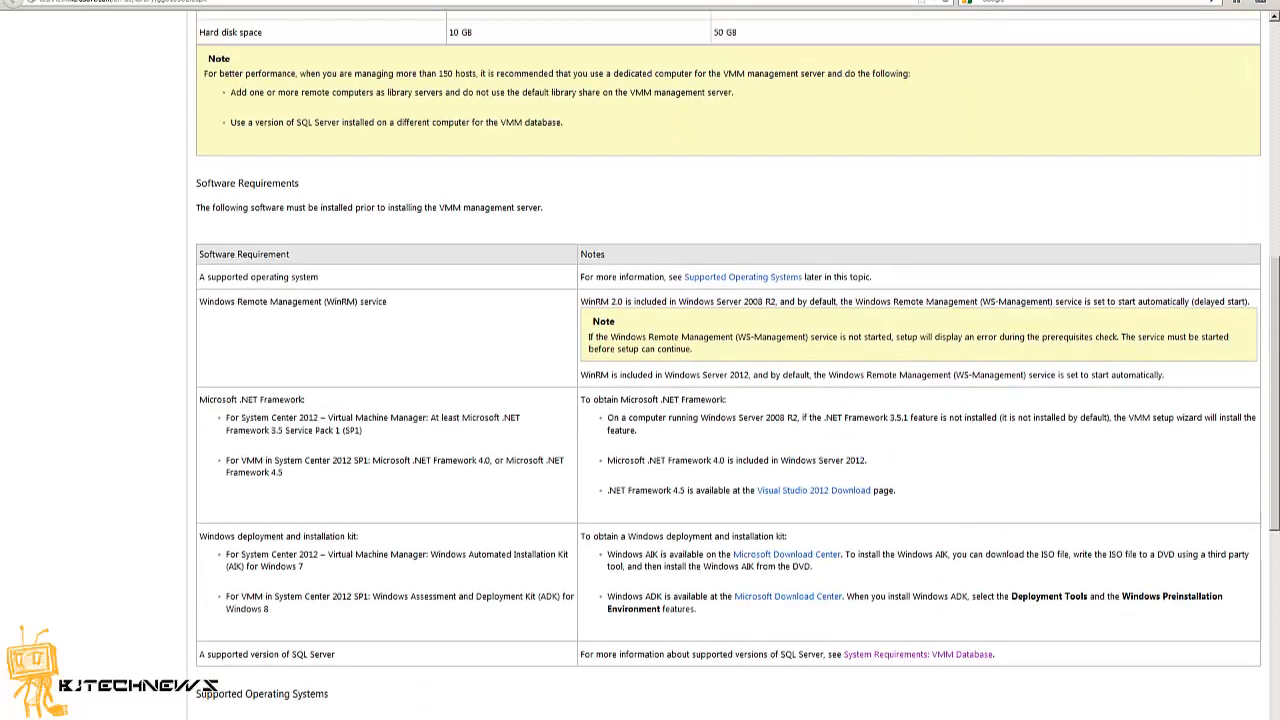
Close the VMM Management Server, Console and Self-Service Portal pages and examine the VMM Database hardware requirements
click(251, 1)
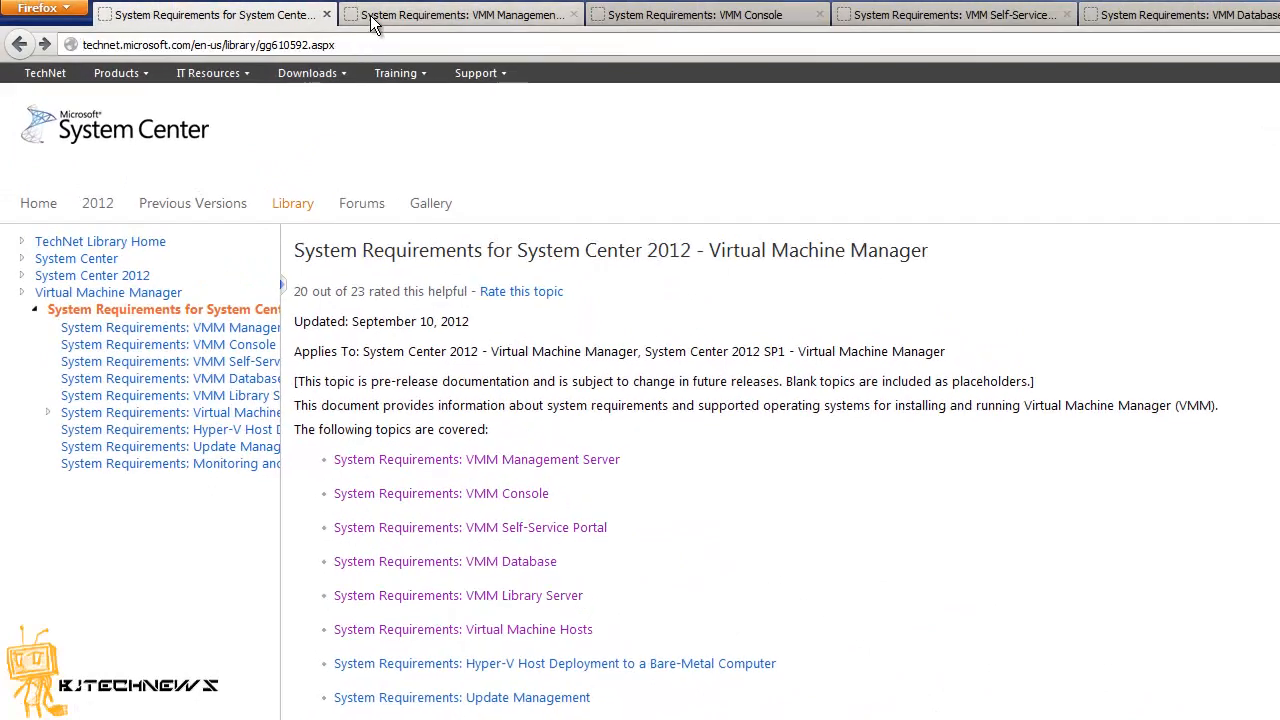
click(380, 15)
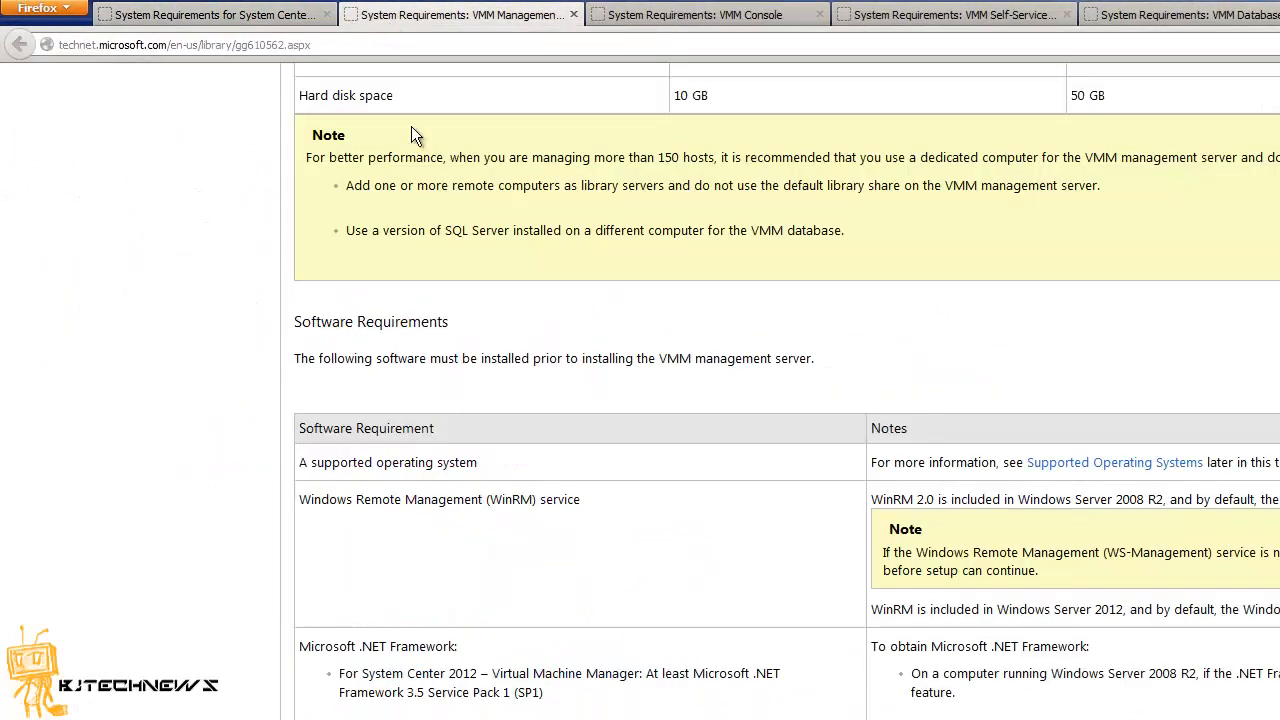
click(573, 14)
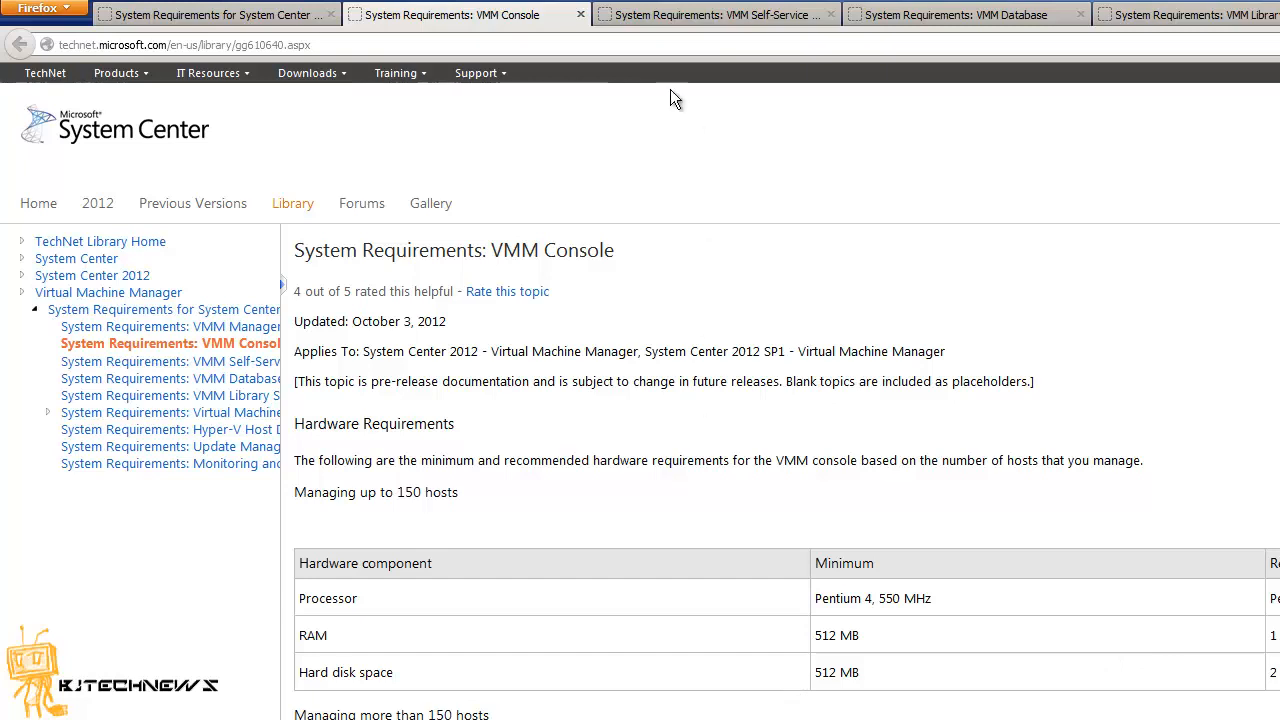
click(581, 15)
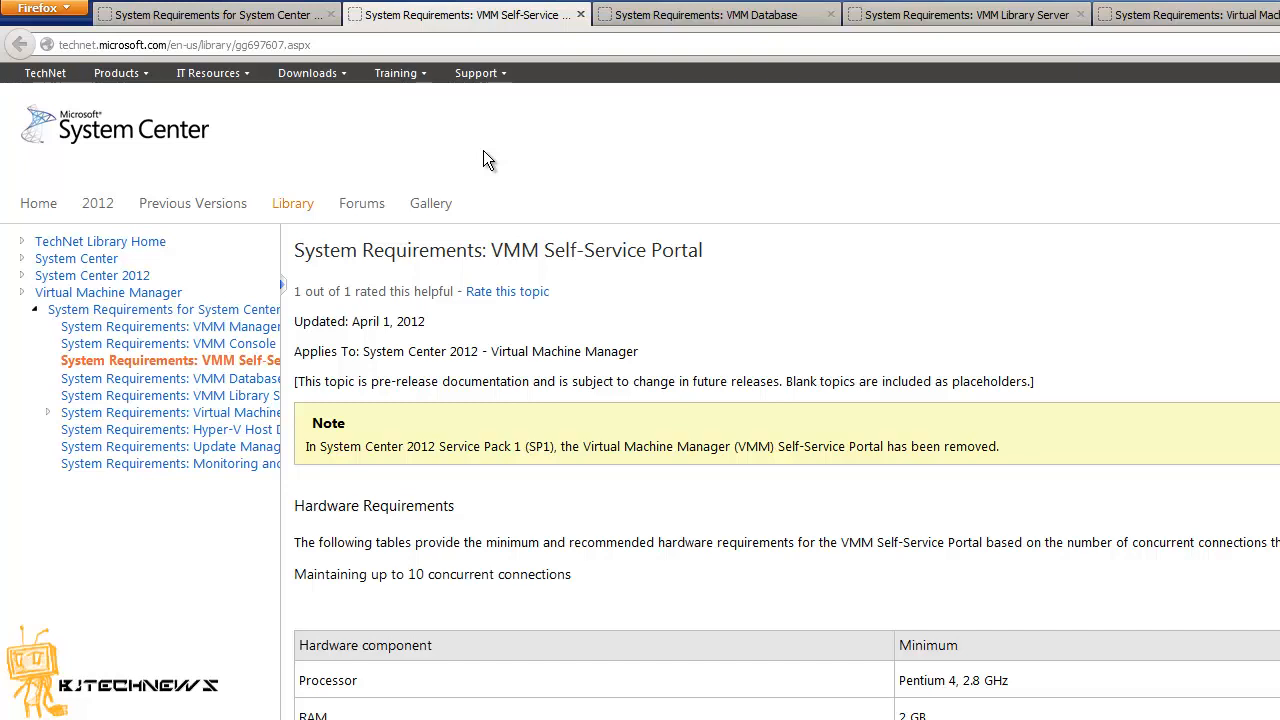
click(580, 15)
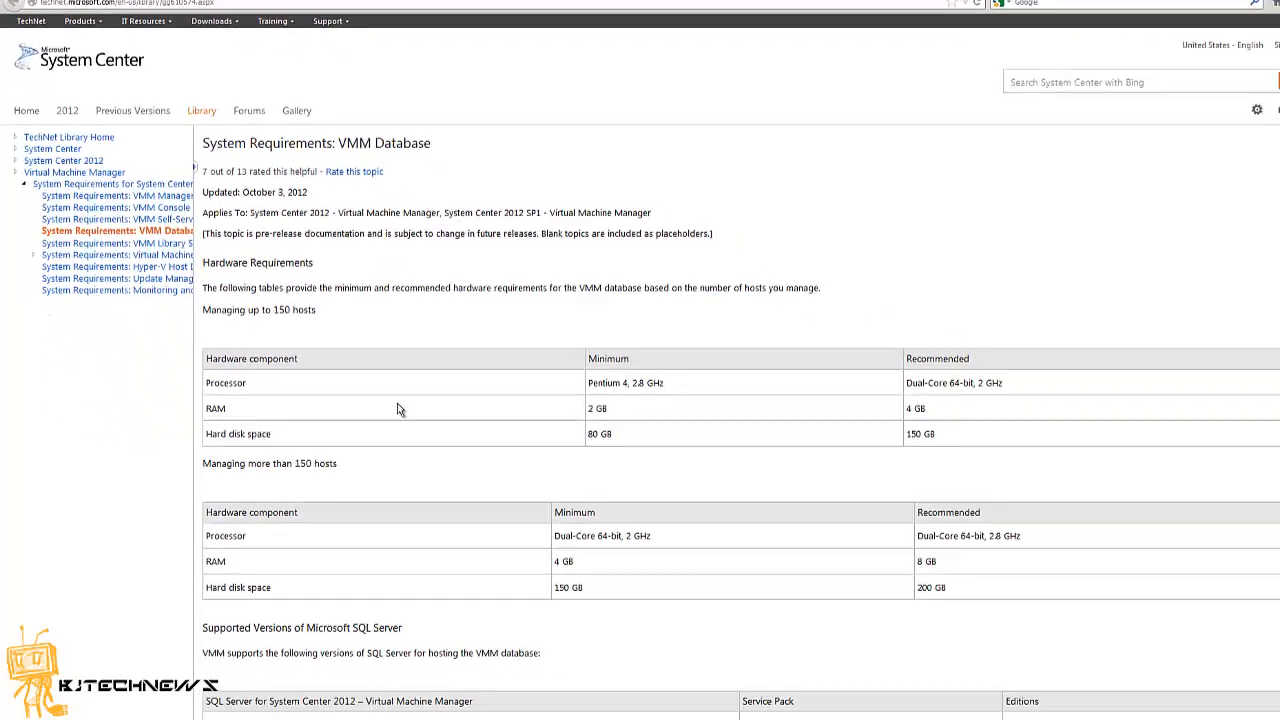
scroll(383, 393, down, 1)
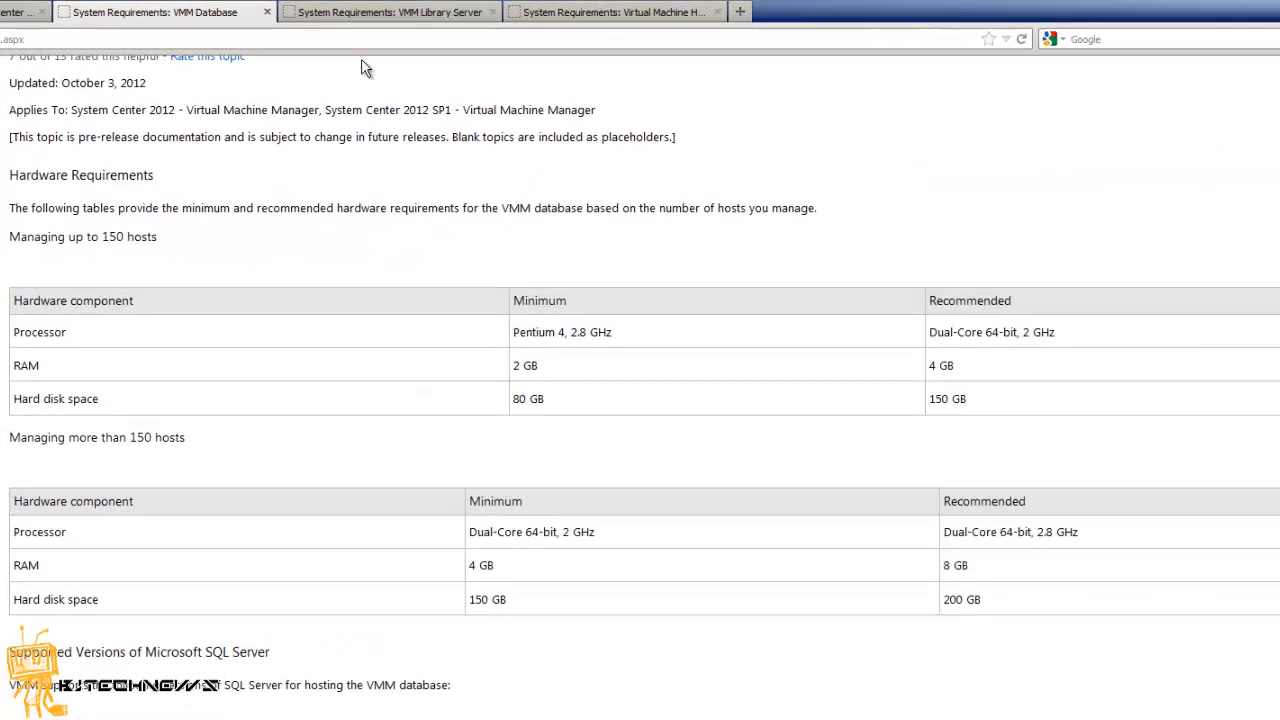
Close the VMM Database page, review which stored file types affect the VMM library server's hardware requirements, and close that page
click(260, 12)
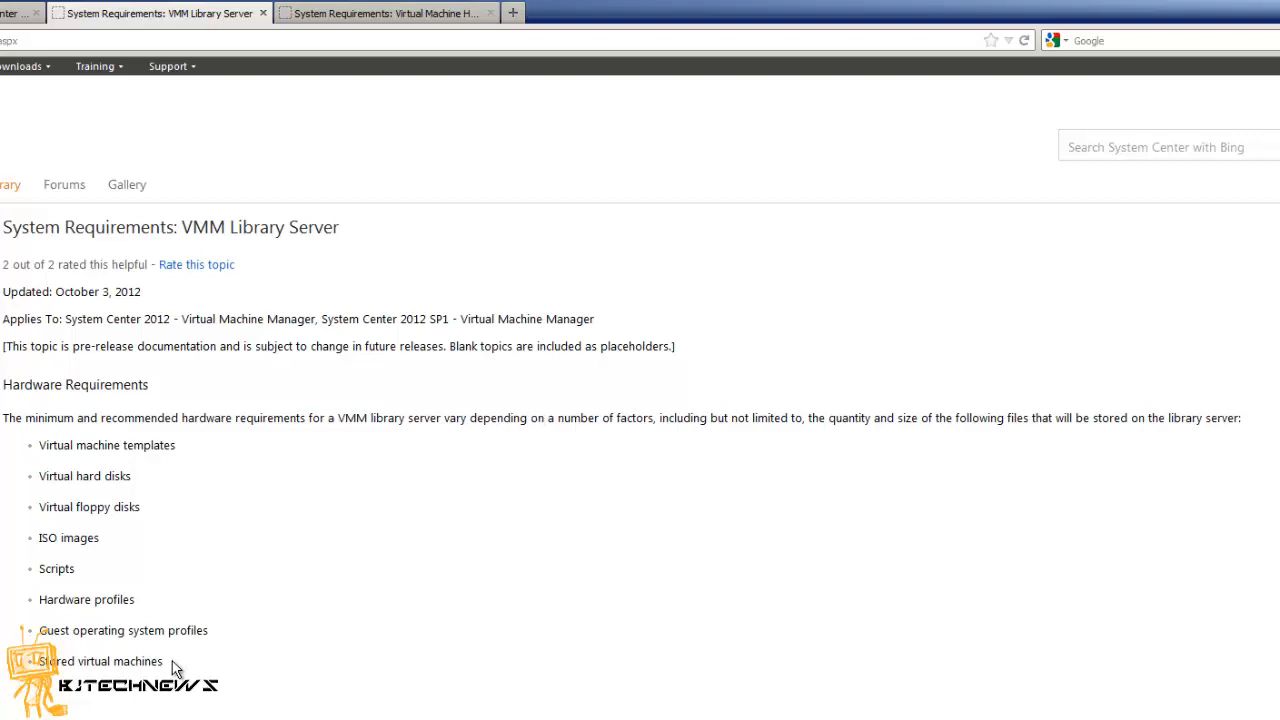
drag(164, 661, 59, 470)
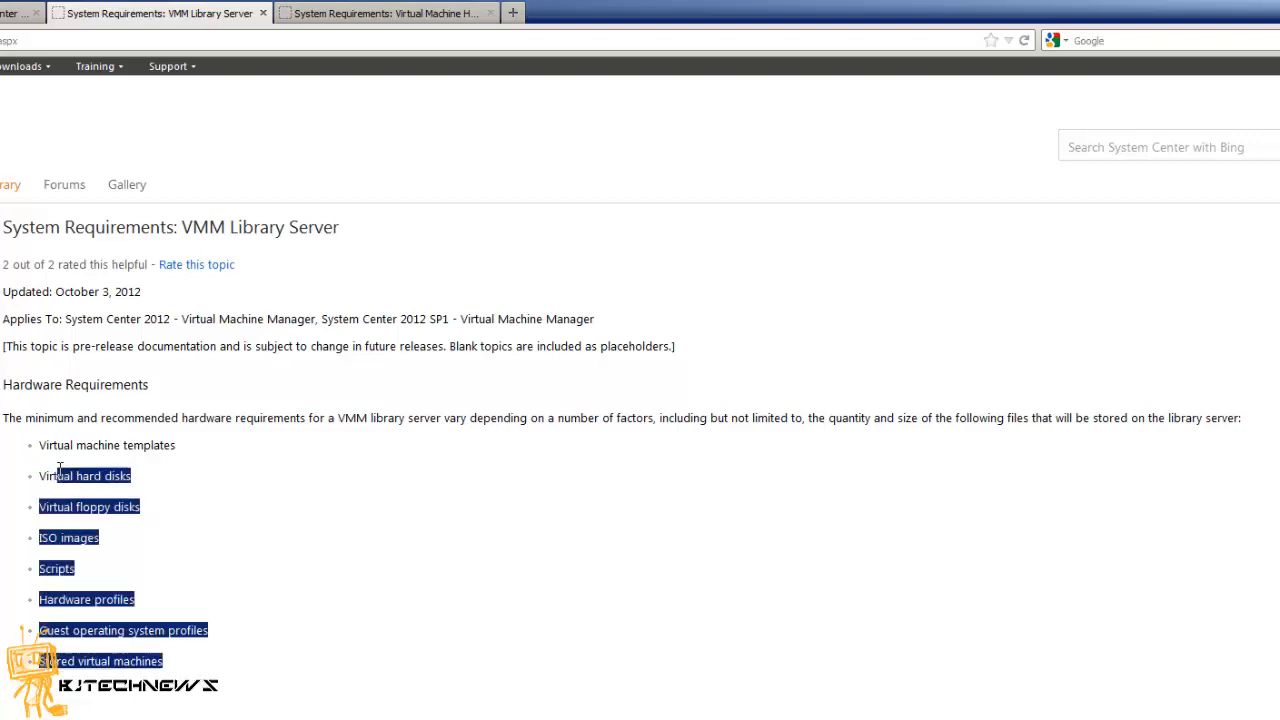
click(400, 533)
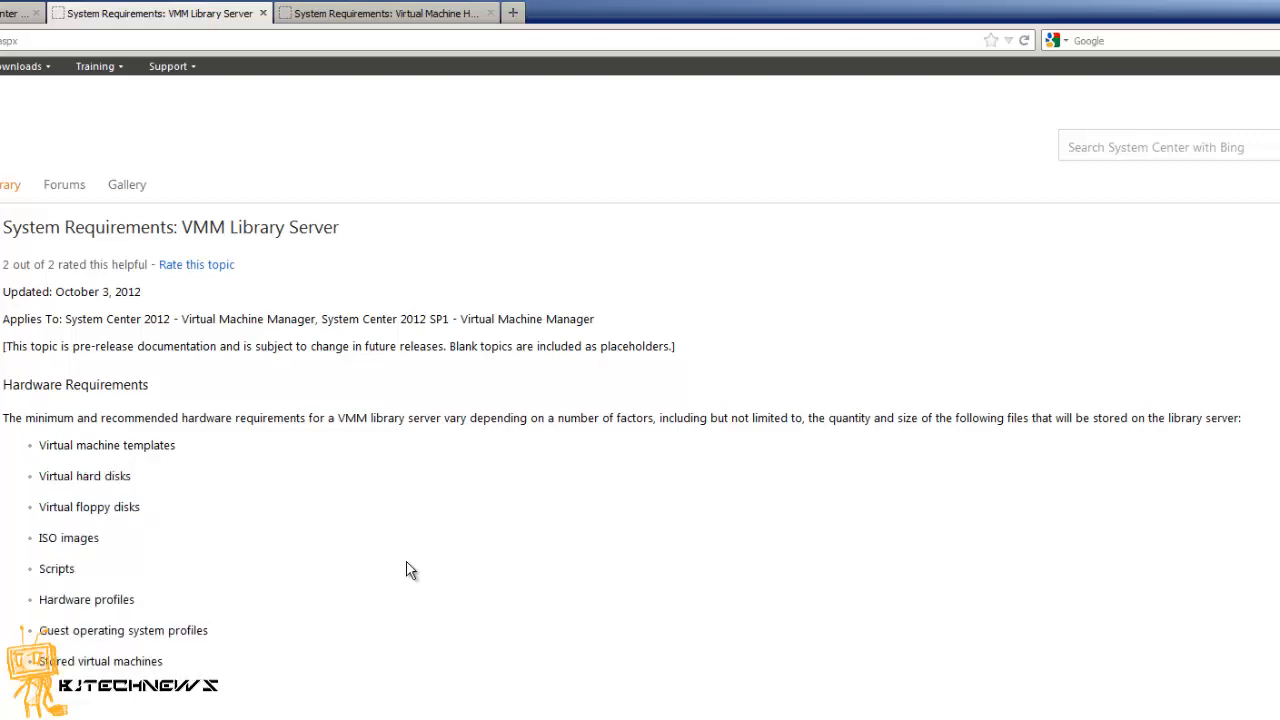
click(263, 13)
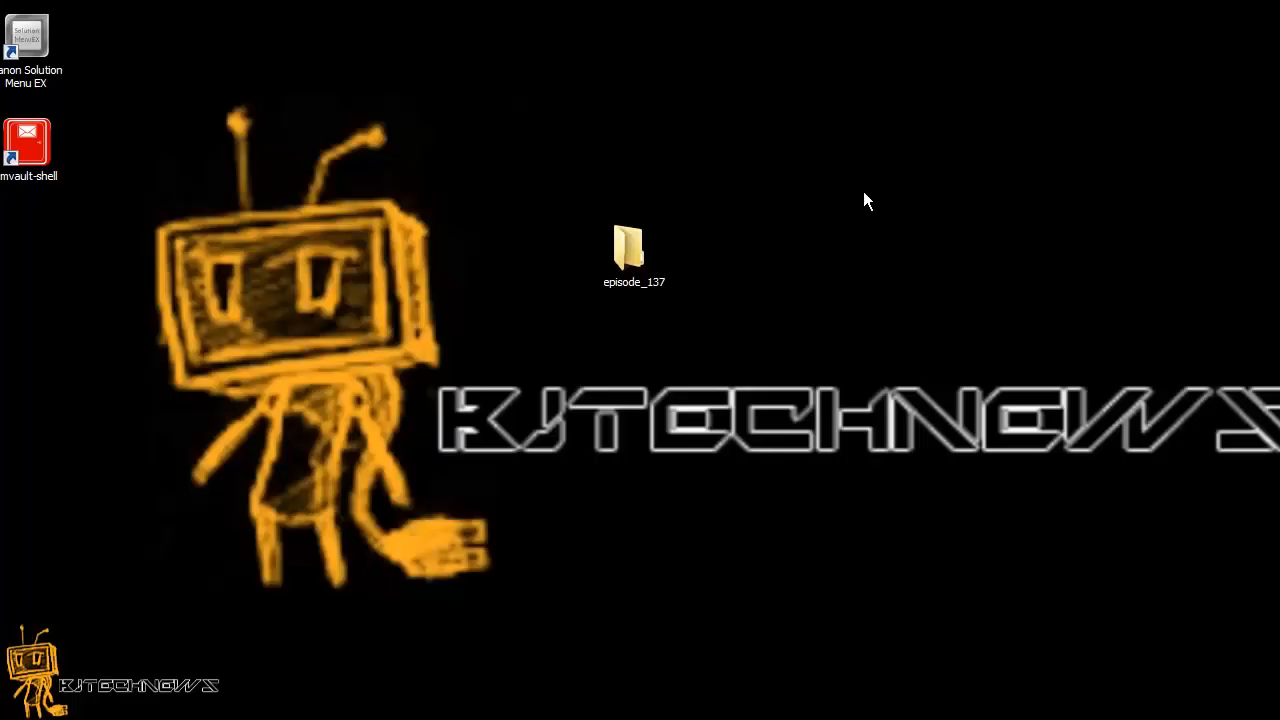
Open the first image in the desktop folder episode_137\pics with Windows Photo Viewer
double_click(645, 248)
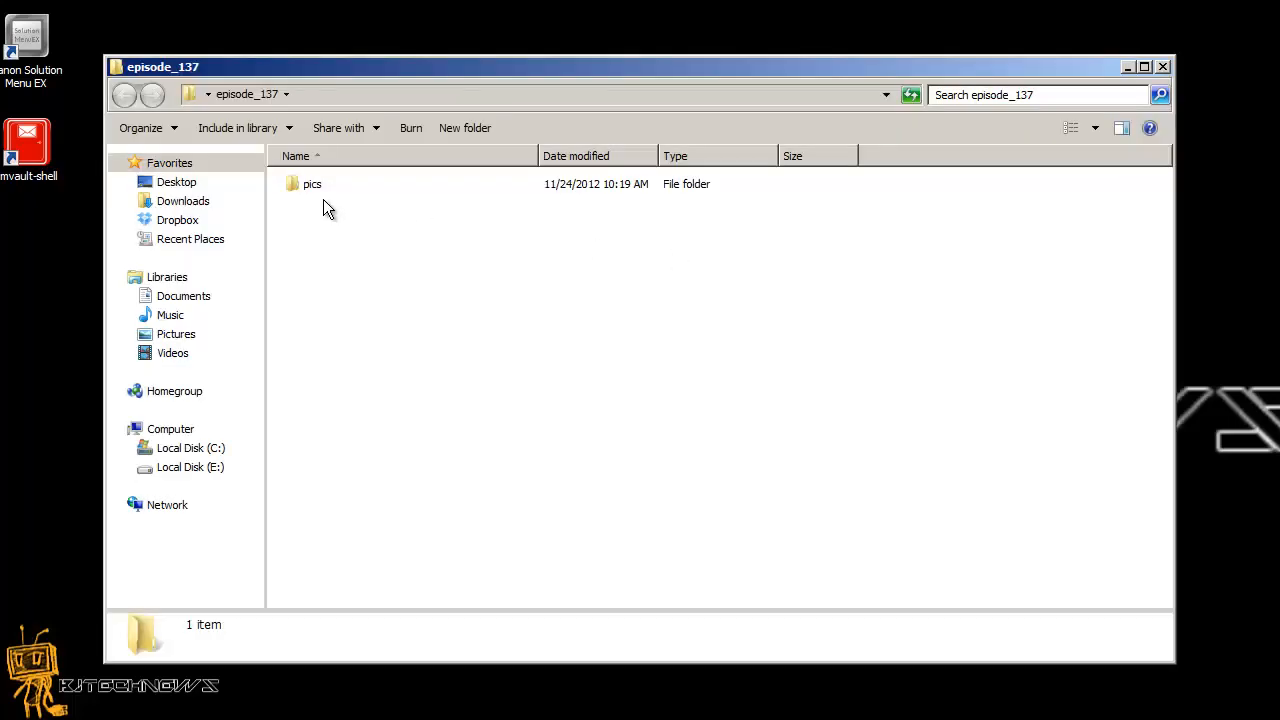
double_click(319, 189)
click(336, 190)
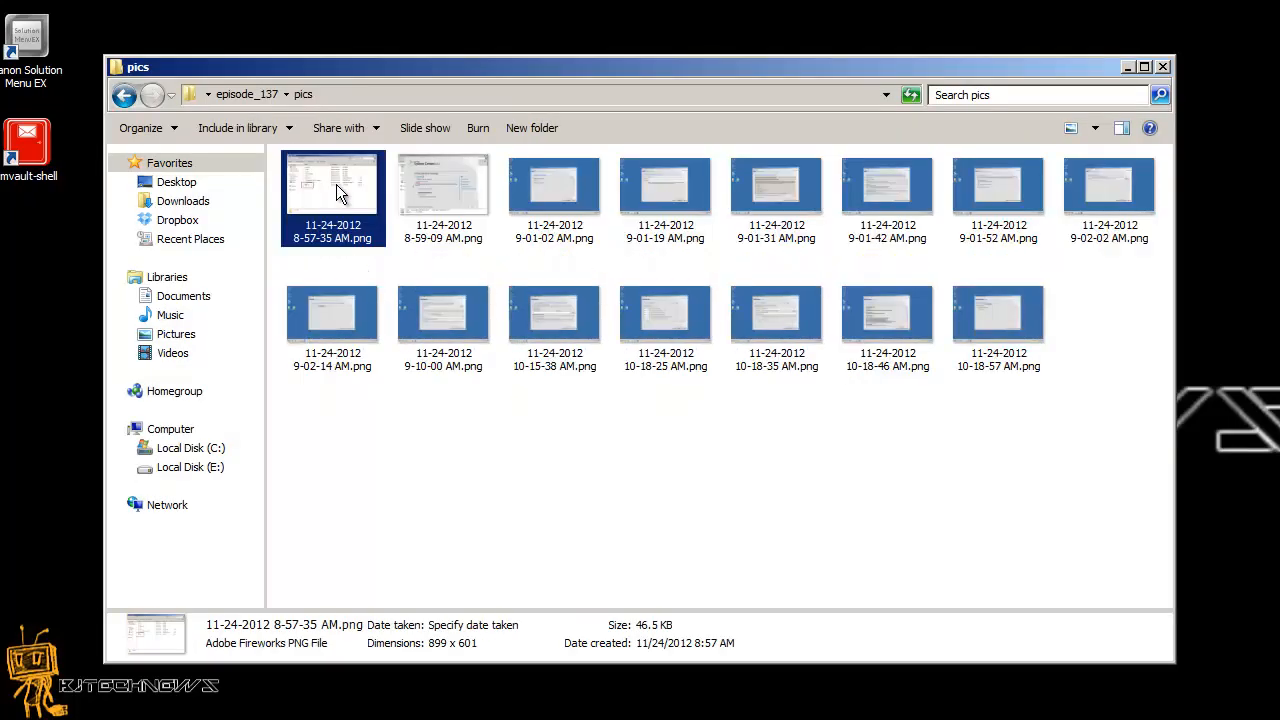
right_click(336, 190)
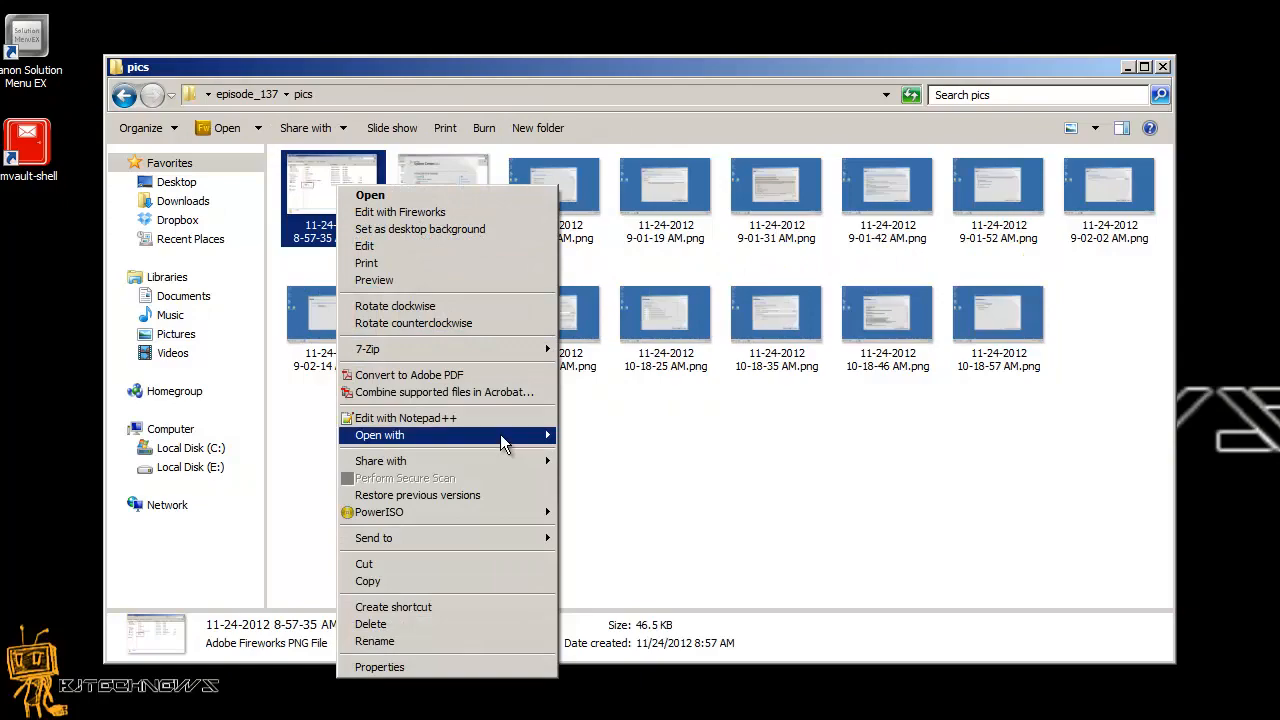
mouse_move(500, 434)
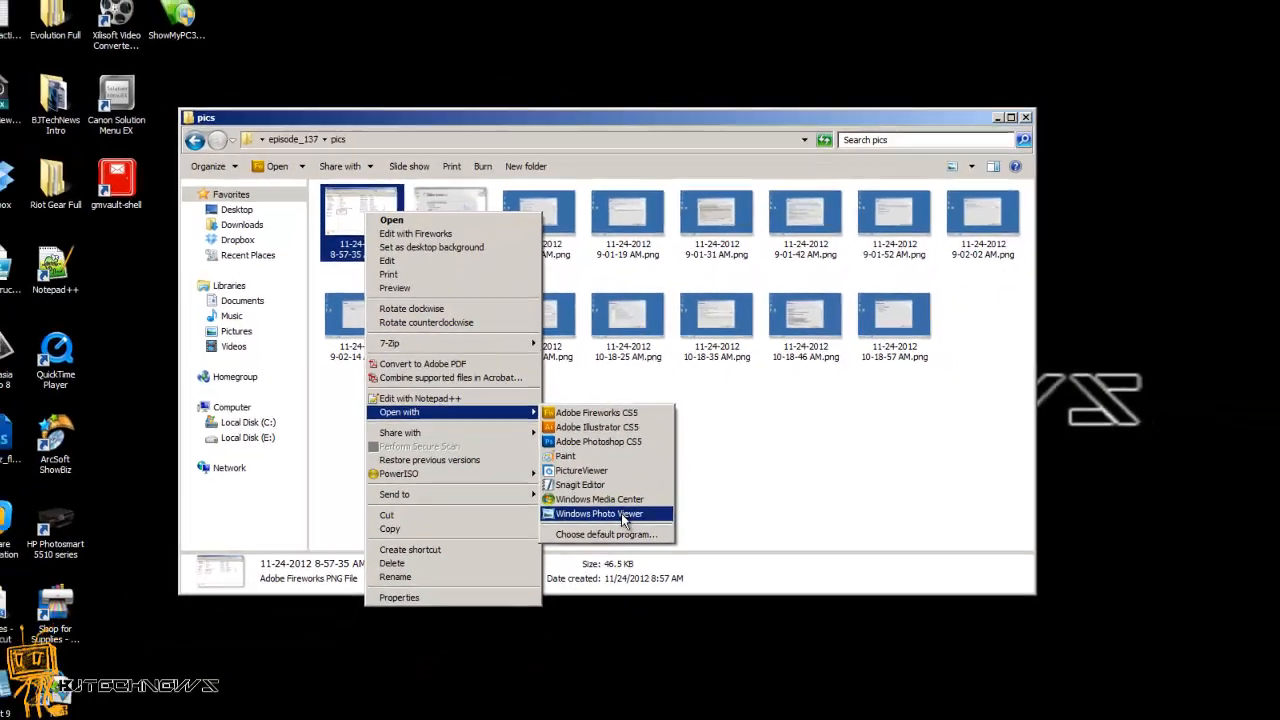
click(640, 554)
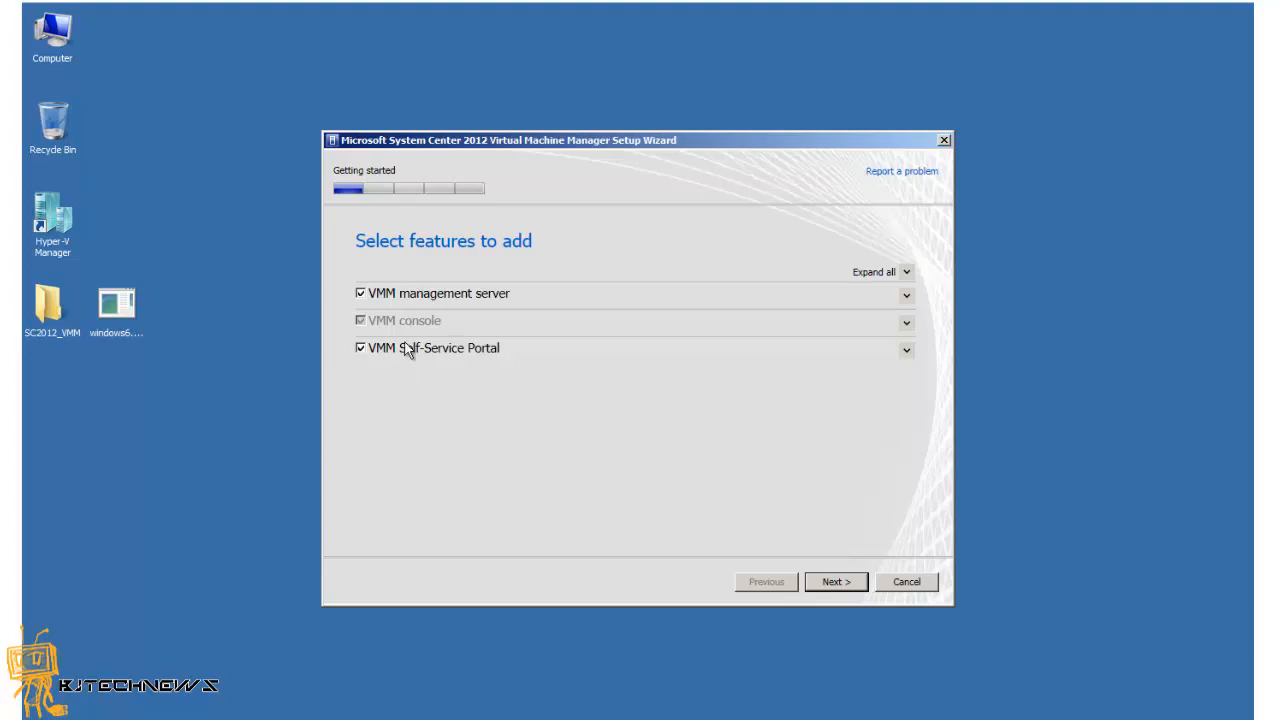
Page through the Virtual Machine Manager setup wizard screens from feature selection to the installation summary
click(836, 582)
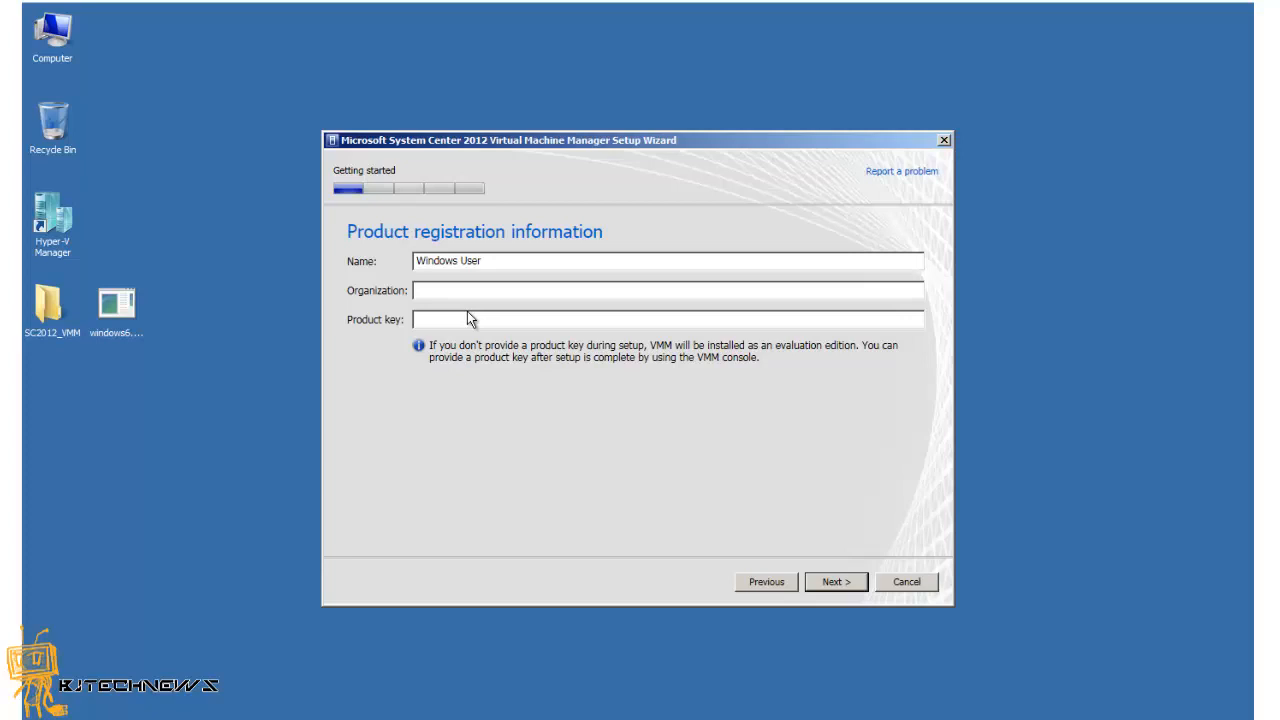
click(836, 582)
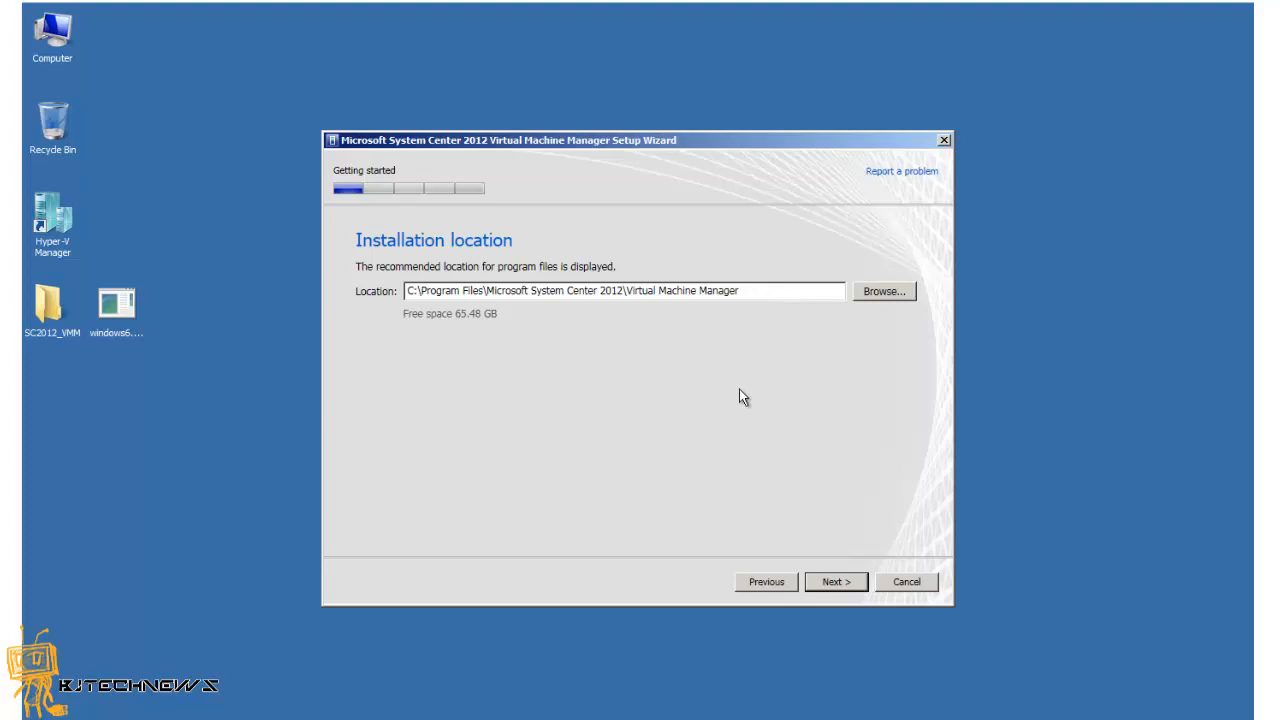
key(Return)
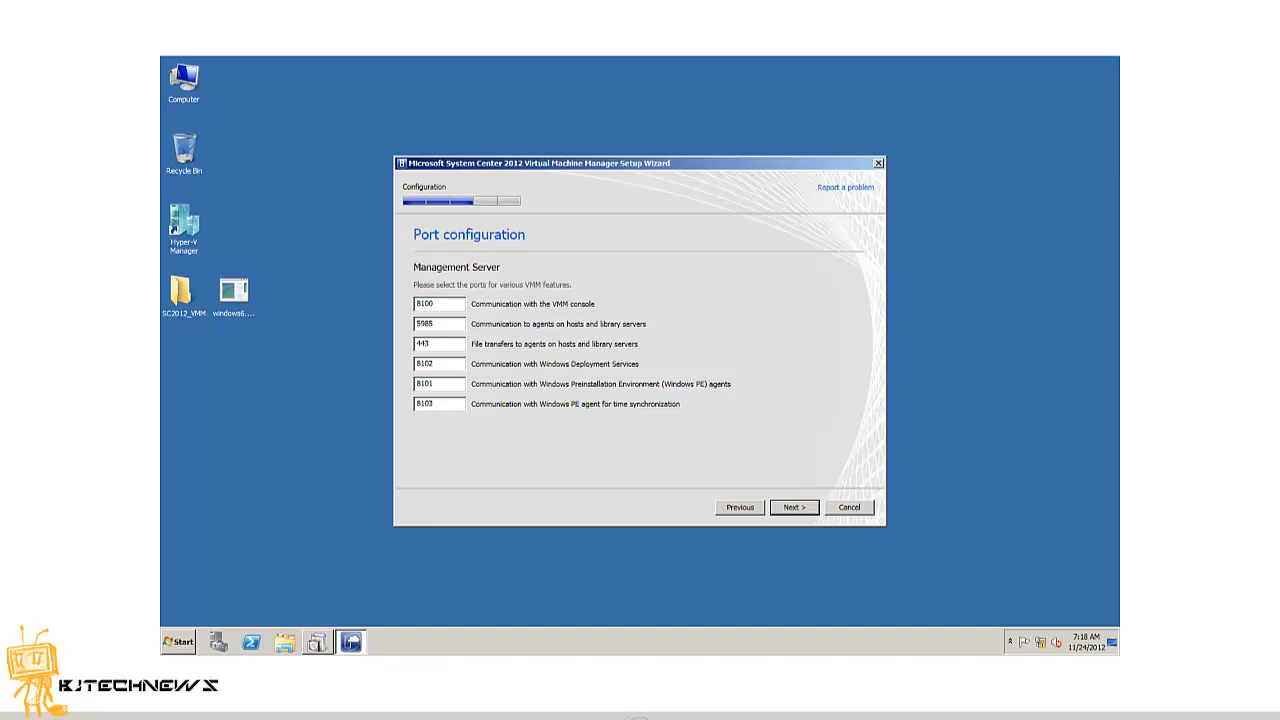
key(Return)
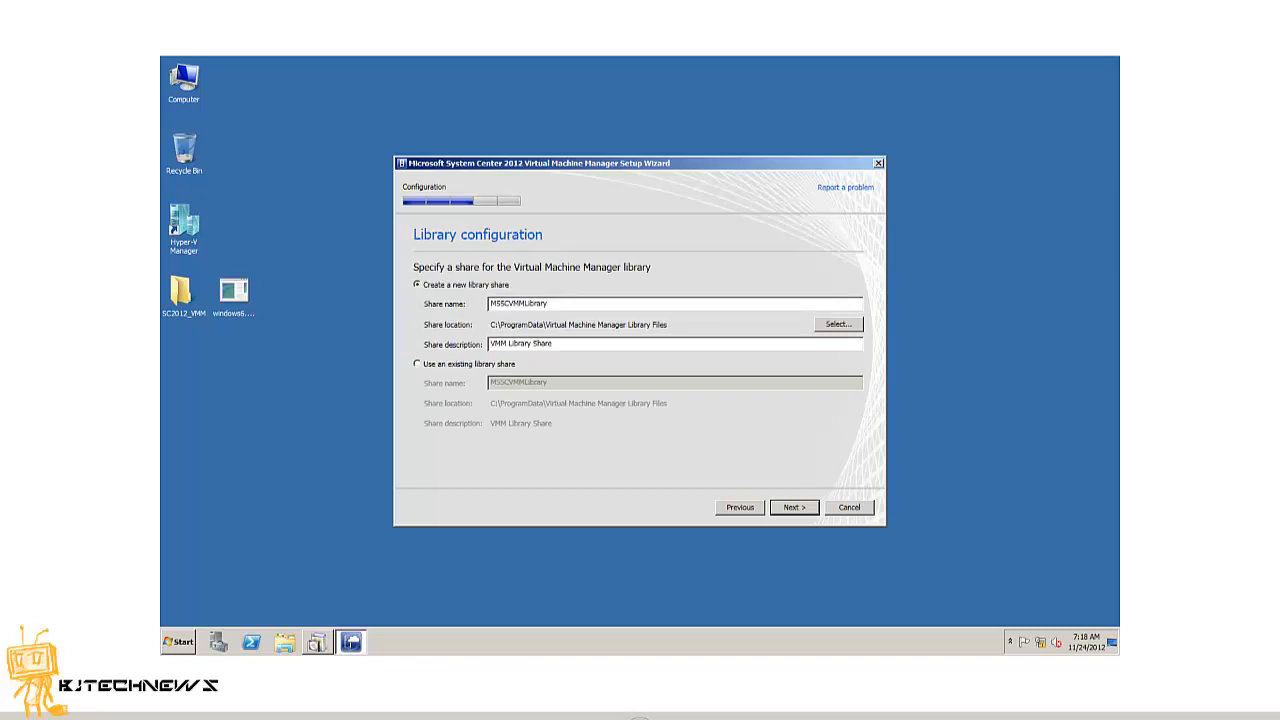
key(Return)
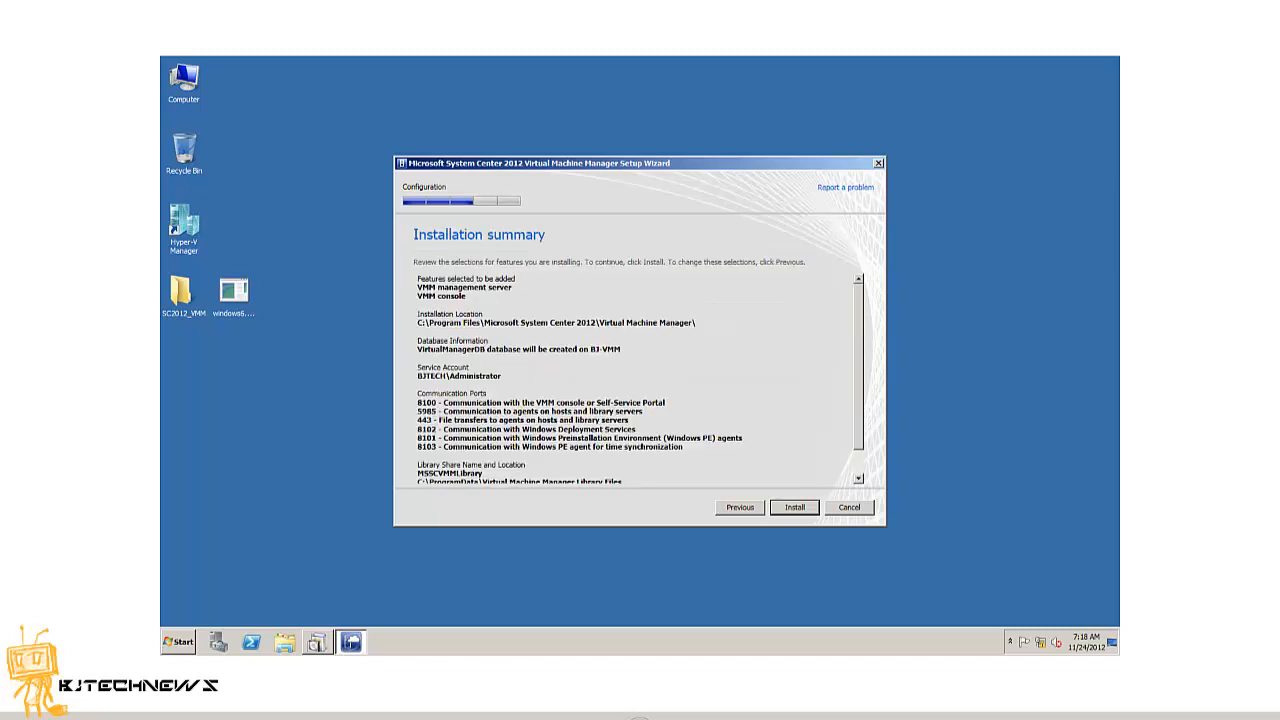
key(Return)
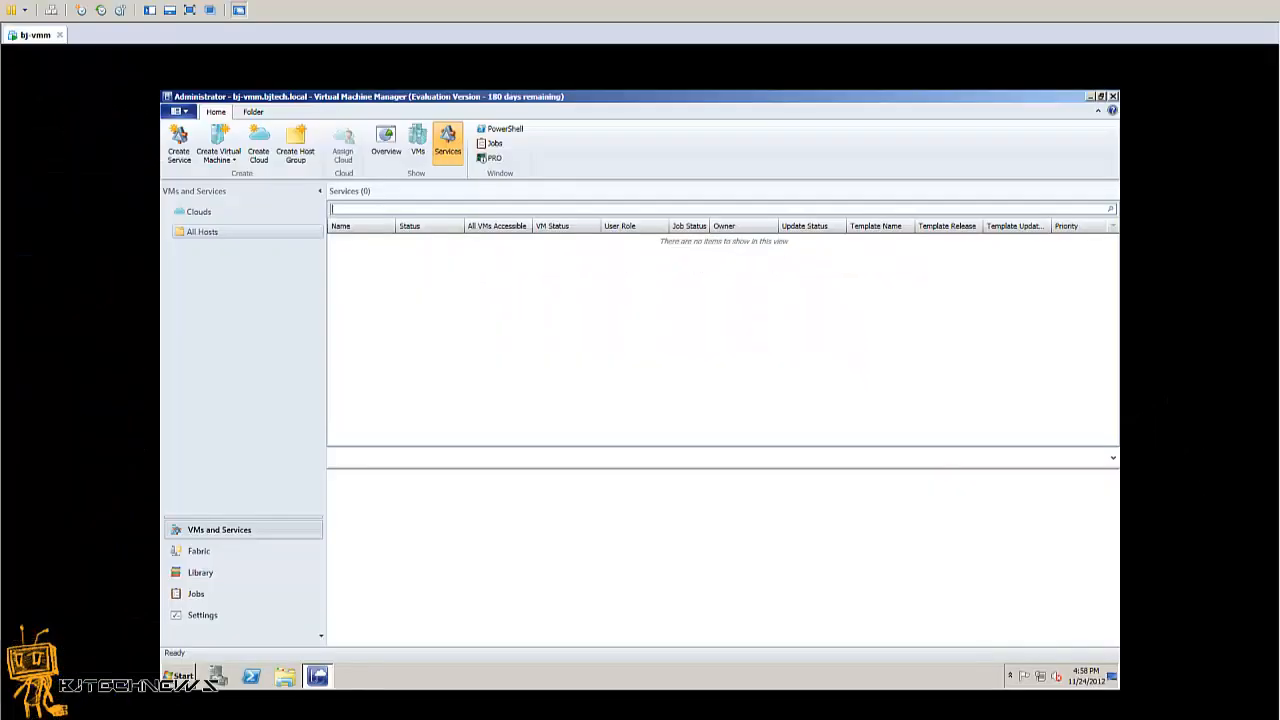
Minimize the Virtual Machine Manager console to view its desktop shortcut, and restore the console window
click(1090, 97)
click(192, 409)
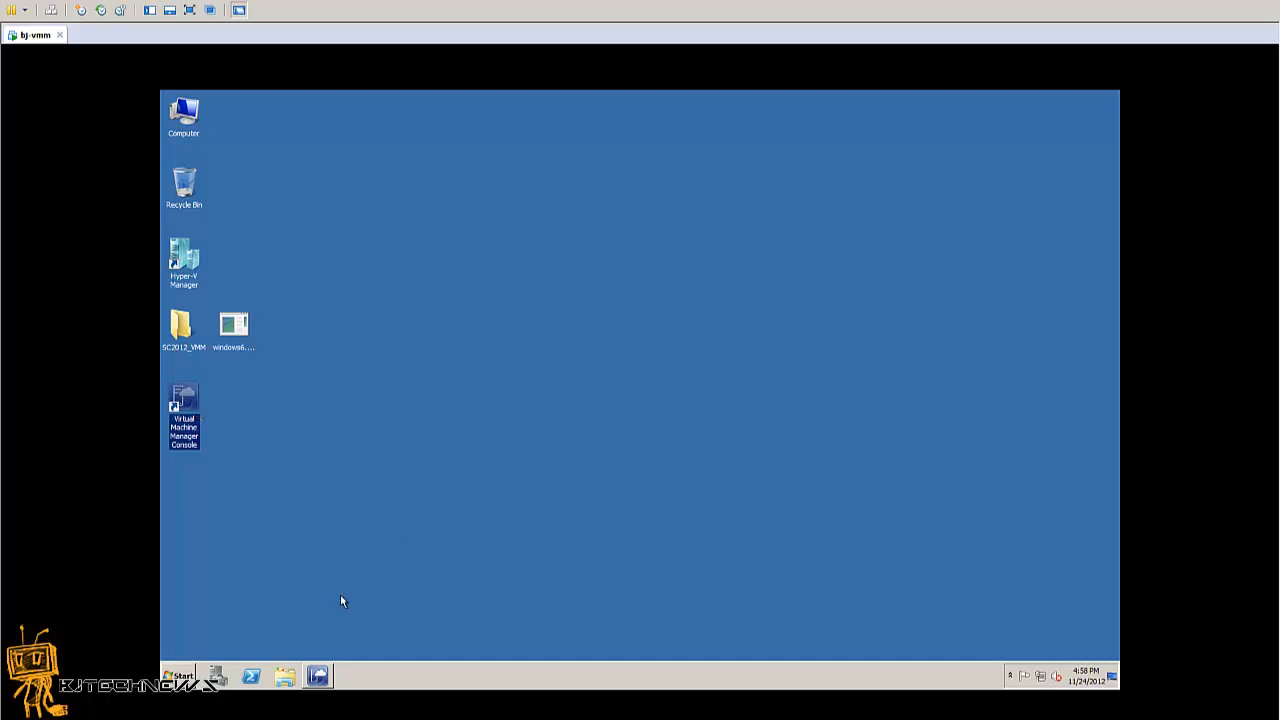
click(196, 277)
click(317, 676)
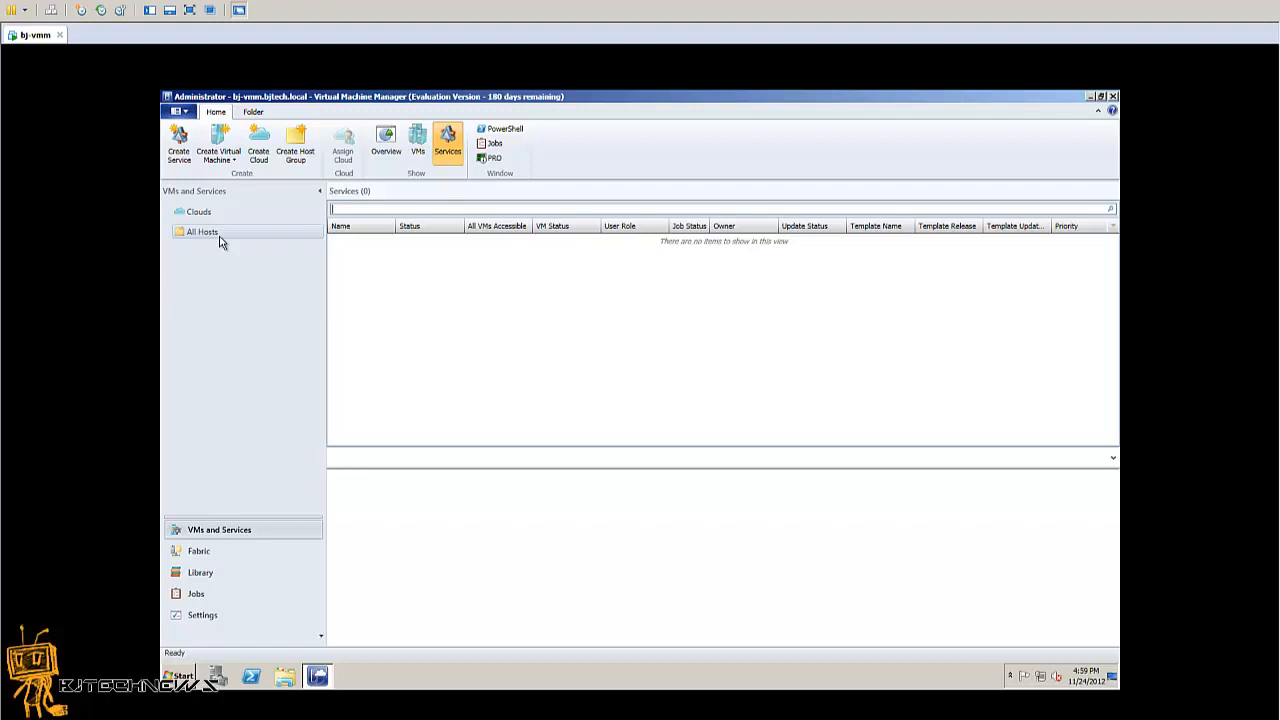
Display the PXE Servers list in the Fabric workspace
click(216, 554)
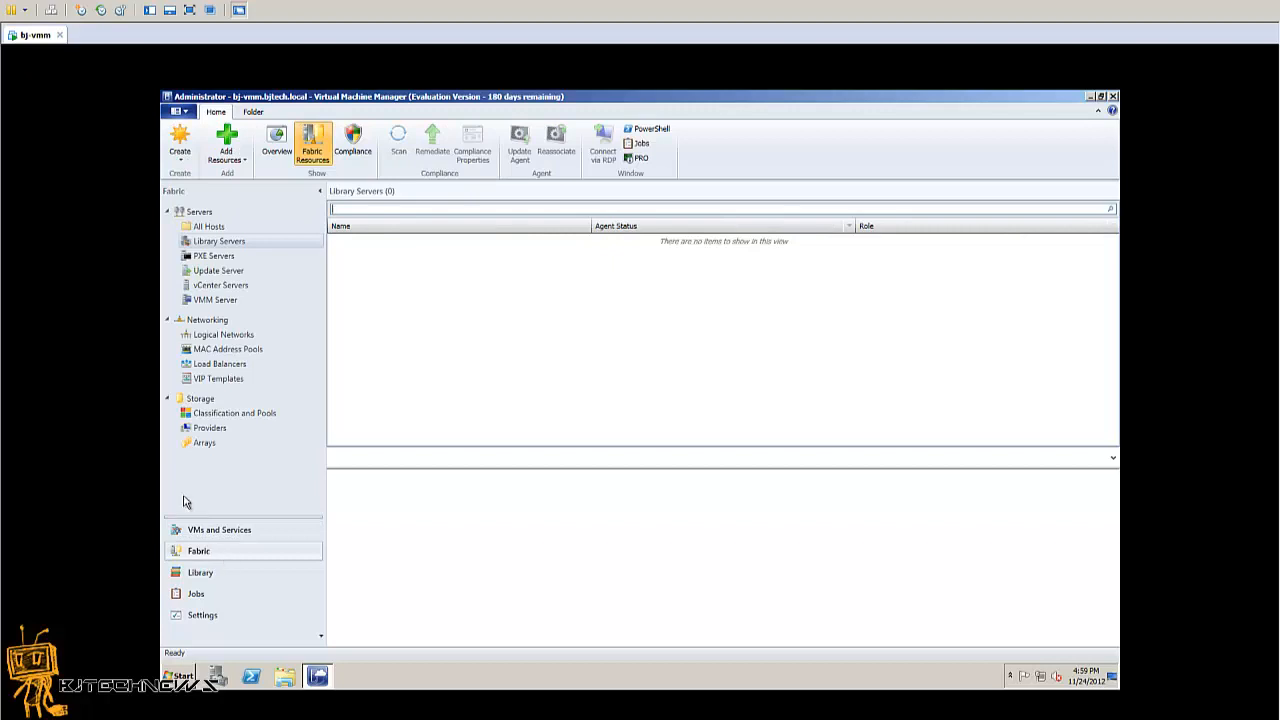
click(211, 257)
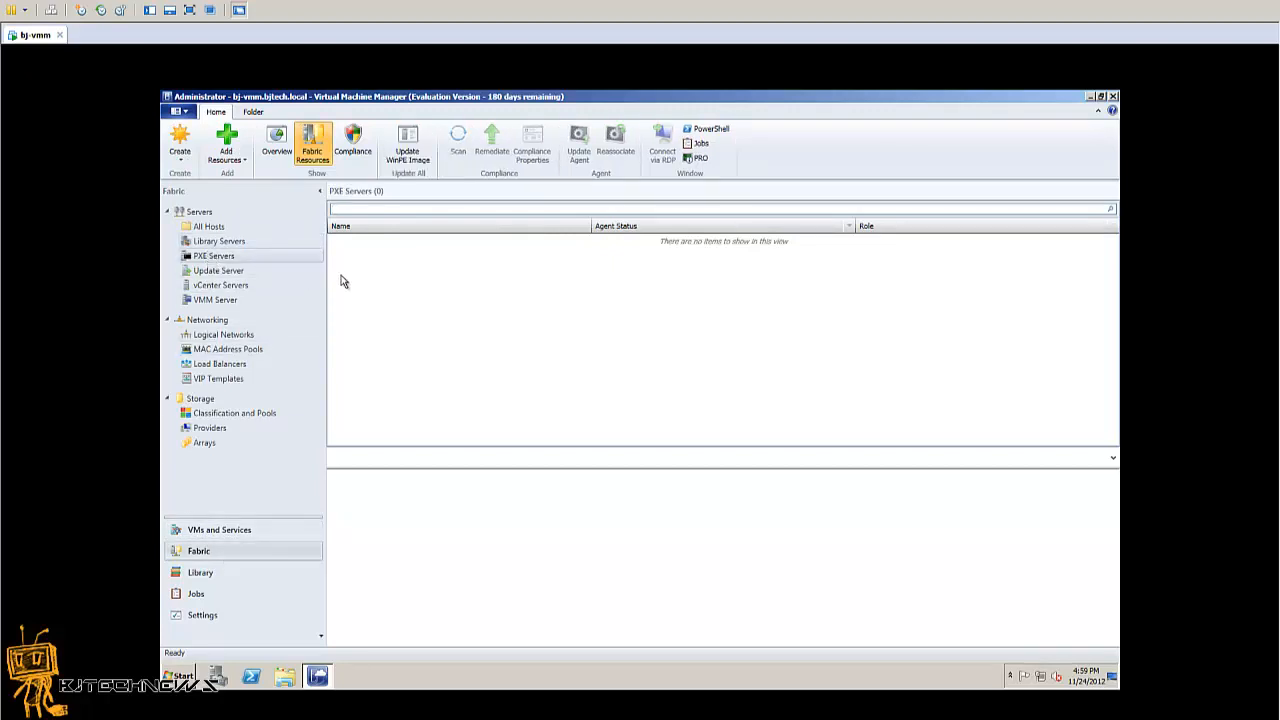
Examine the actions offered for PXE Servers and Update Server in the Fabric workspace, and display the VMM Server list
right_click(229, 262)
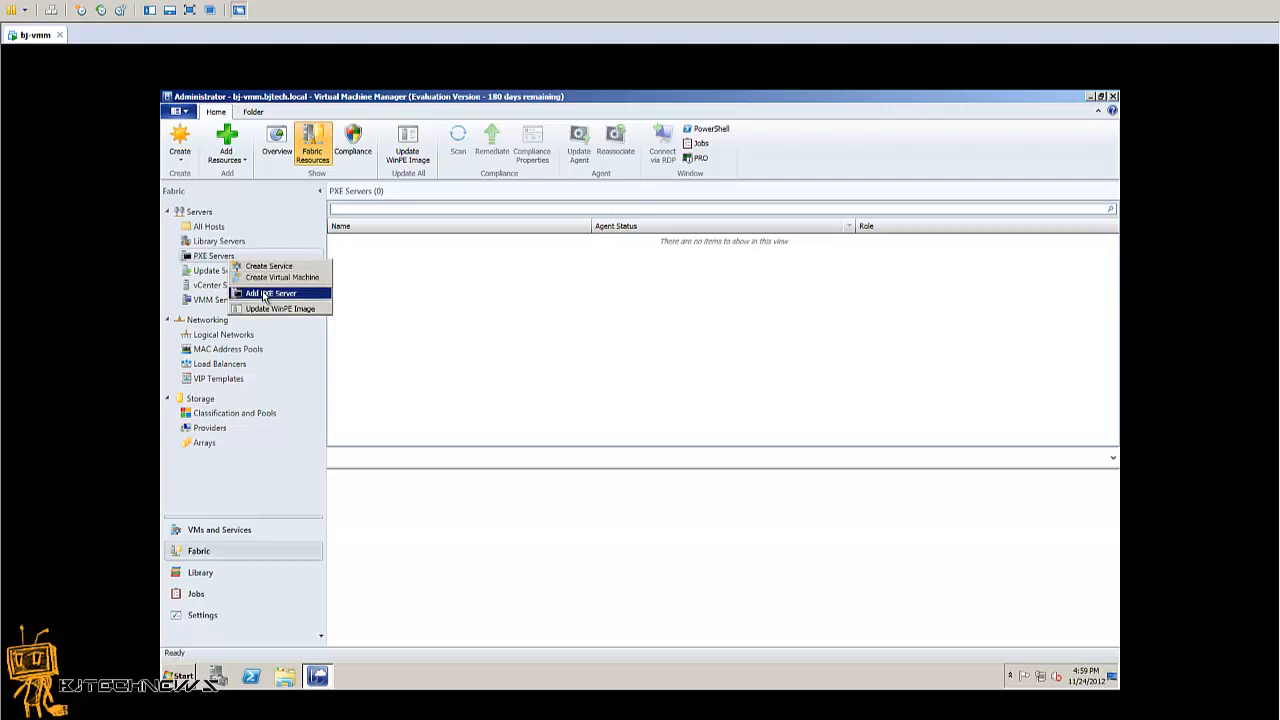
click(505, 293)
right_click(238, 272)
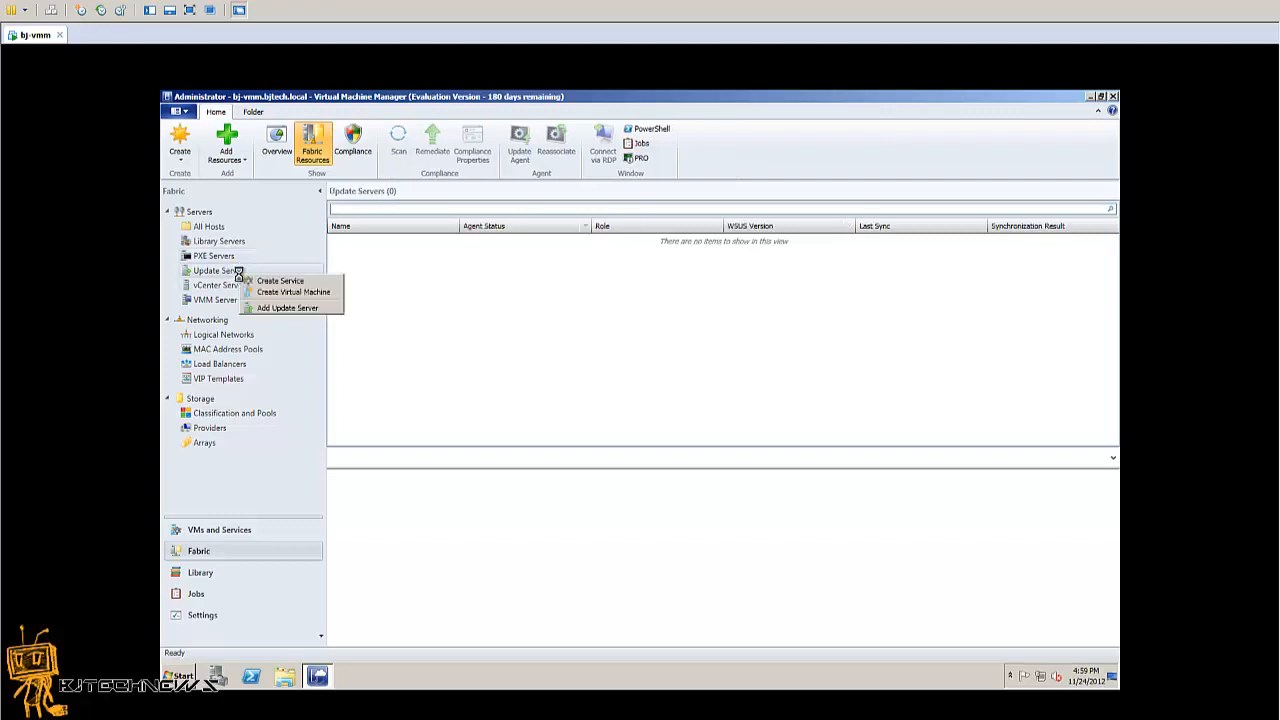
click(405, 280)
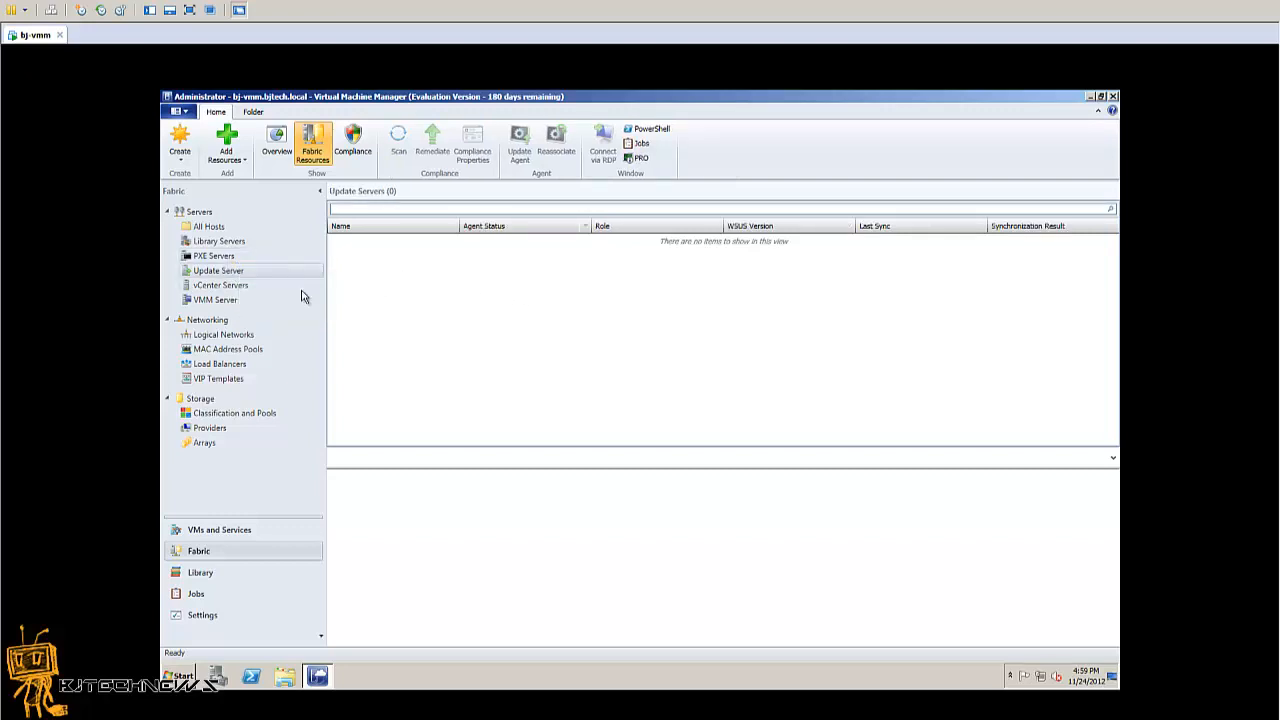
click(240, 285)
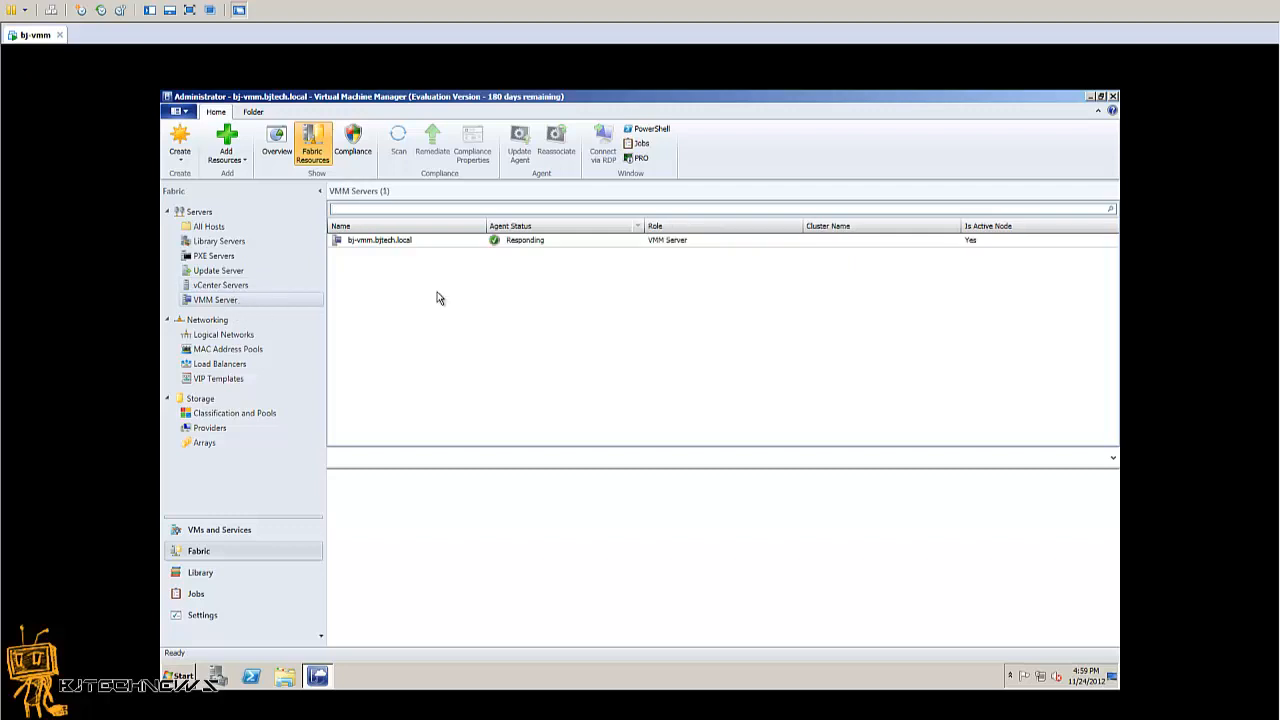
View the templates list in the Library workspace, and switch to the VMs and Services workspace
click(245, 574)
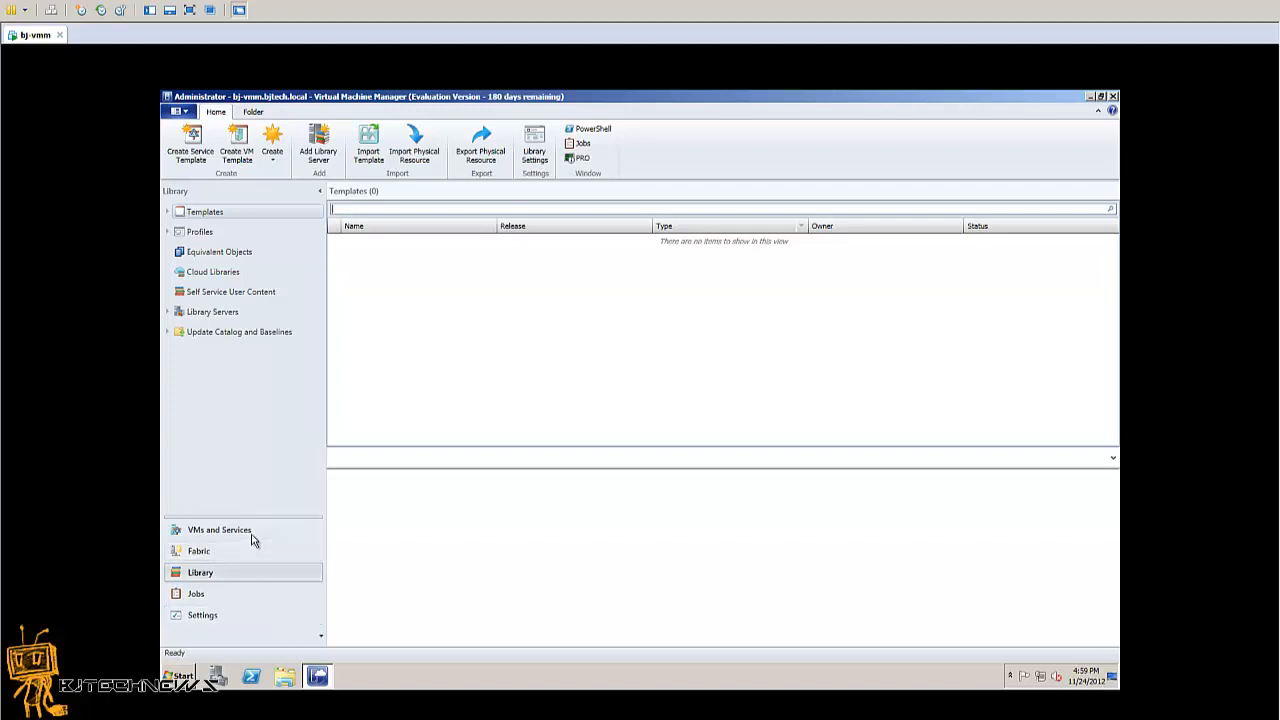
click(248, 531)
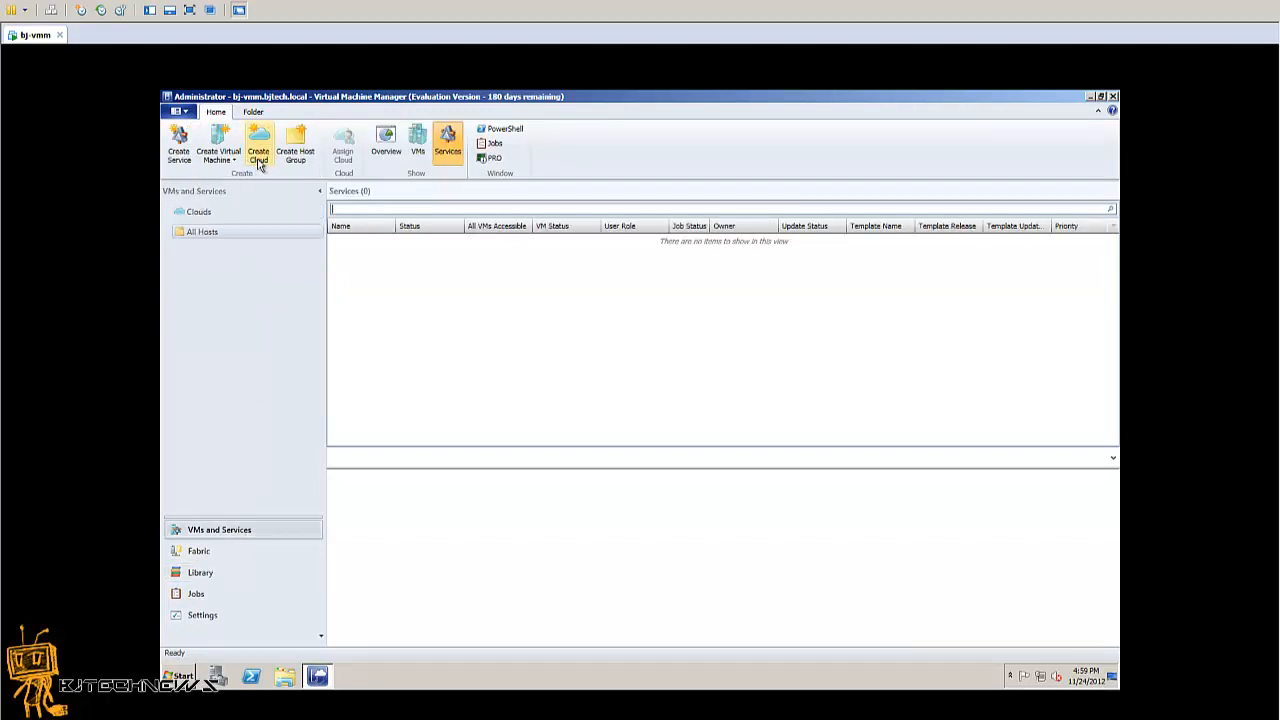